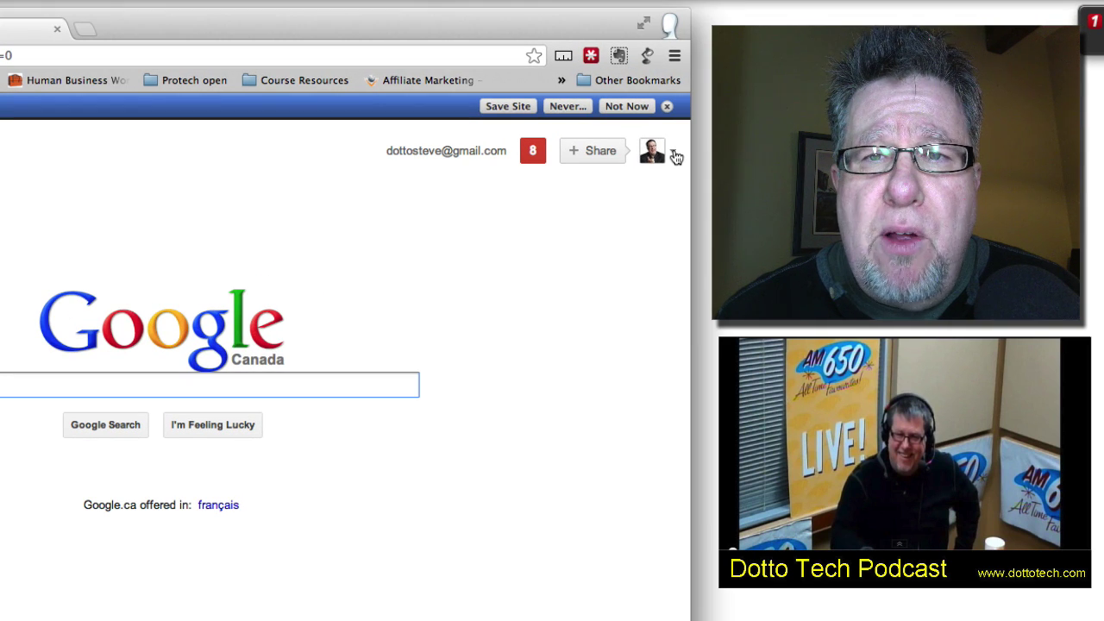
Switch the Google page to the second signed-in account and reopen its account list.
{"action": "left_click", "coordinate": [675, 154]}
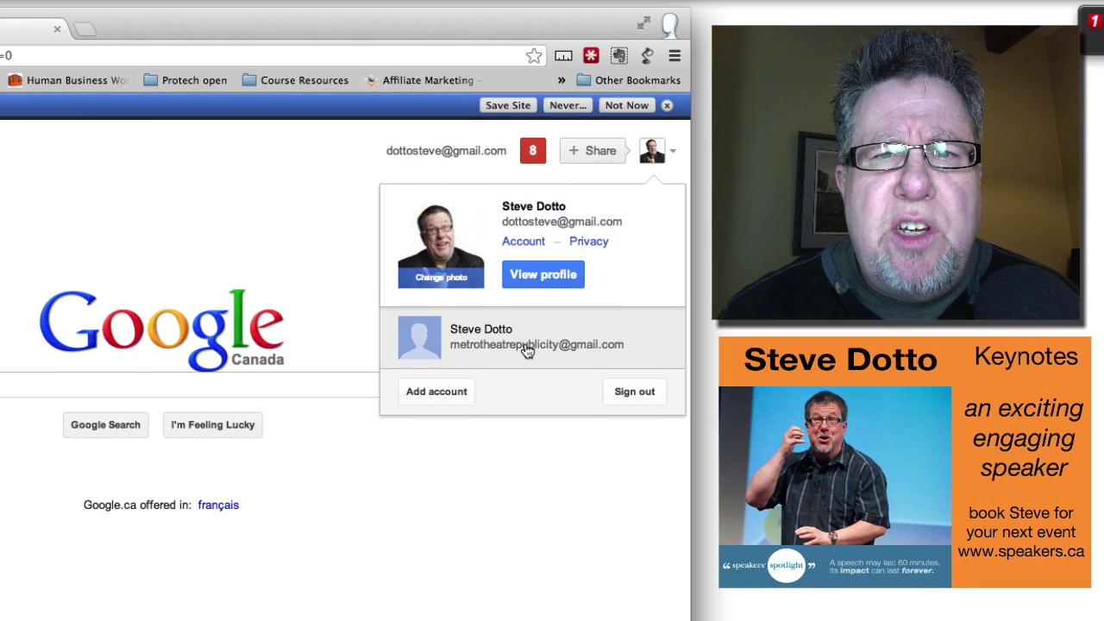
{"action": "left_click", "coordinate": [527, 345]}
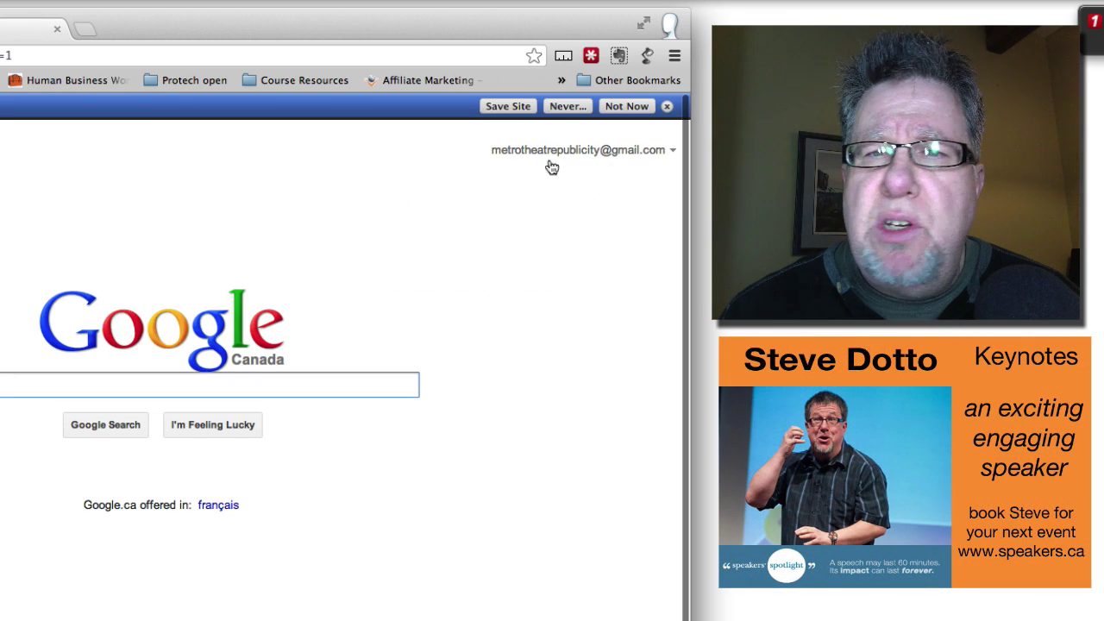
{"action": "left_click", "coordinate": [666, 155]}
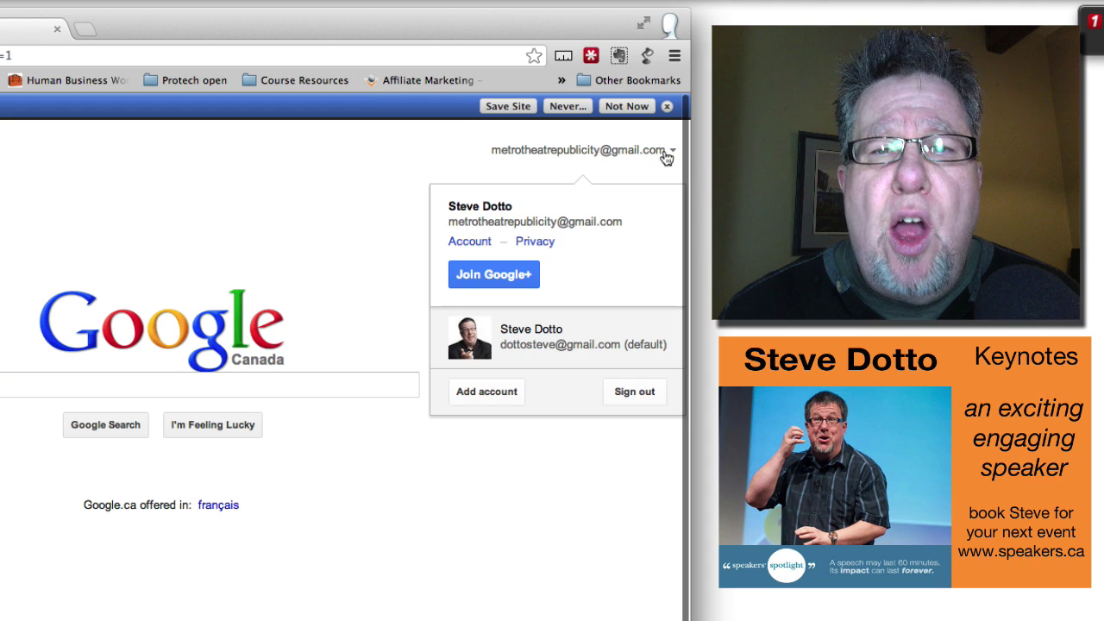
Add a third Google account, replacing the auto-filled email and entering its password.
{"action": "left_click", "coordinate": [499, 390]}
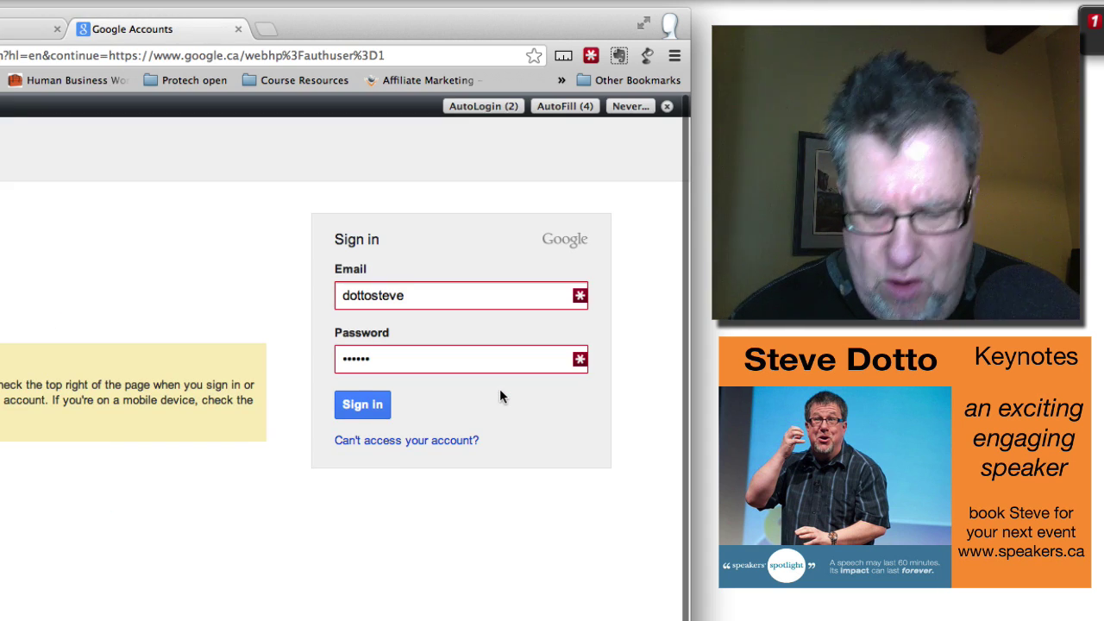
{"action": "key", "text": "BackSpace"}
{"action": "key", "text": "BackSpace"}
{"action": "key", "text": "BackSpace"}
{"action": "key", "text": "BackSpace"}
{"action": "key", "text": "BackSpace"}
{"action": "key", "text": "BackSpace"}
{"action": "key", "text": "BackSpace"}
{"action": "key", "text": "BackSpace"}
{"action": "key", "text": "BackSpace"}
{"action": "key", "text": "BackSpace"}
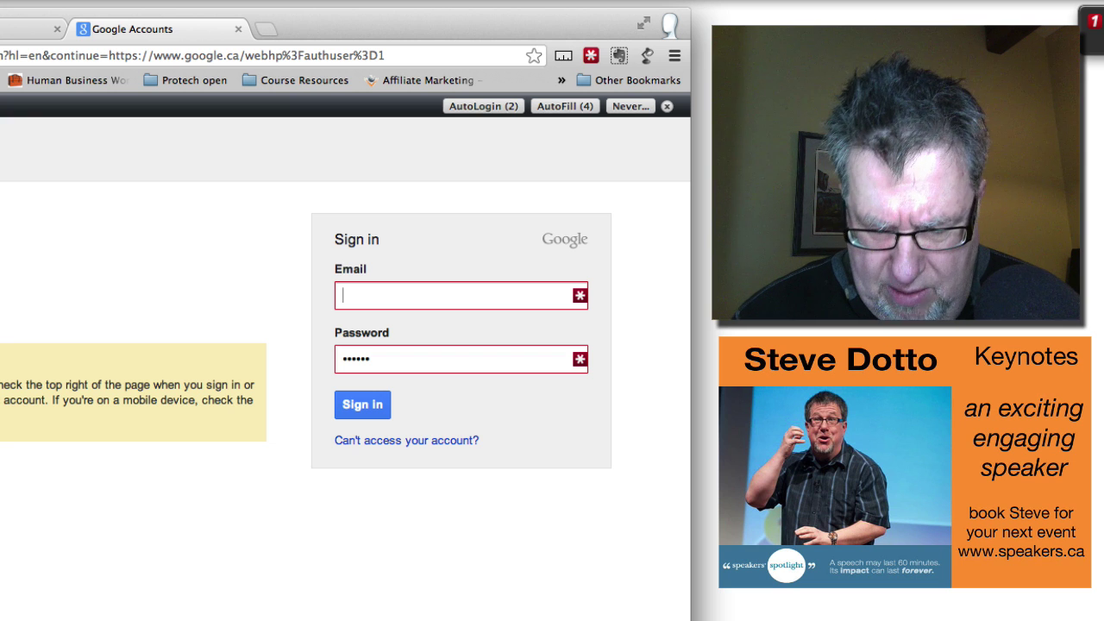
{"action": "type", "text": "pro"}
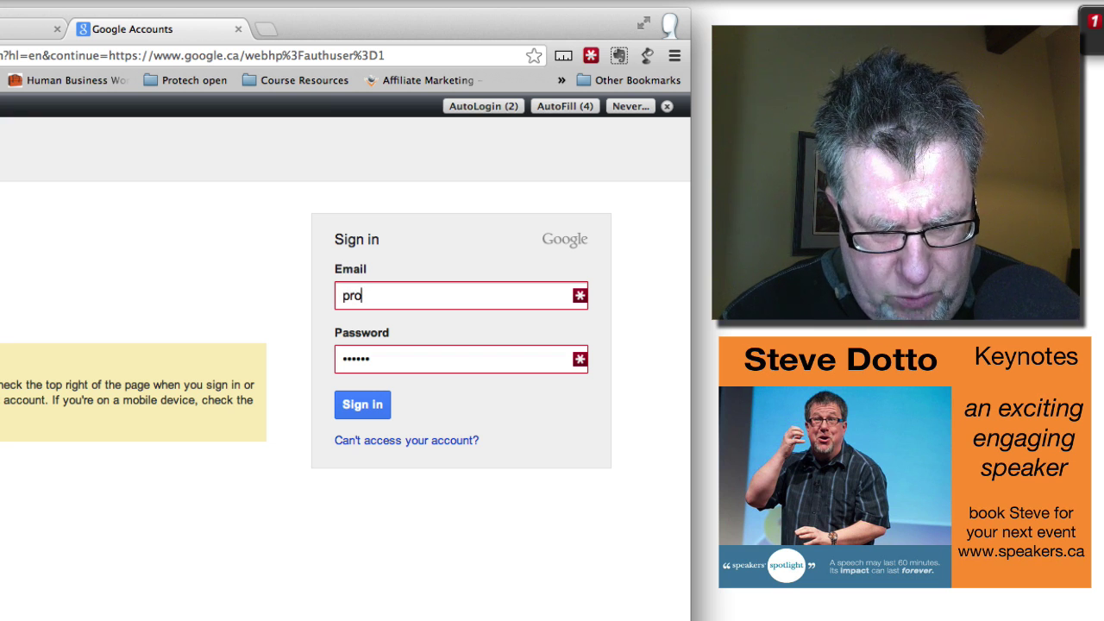
{"action": "type", "text": "tec"}
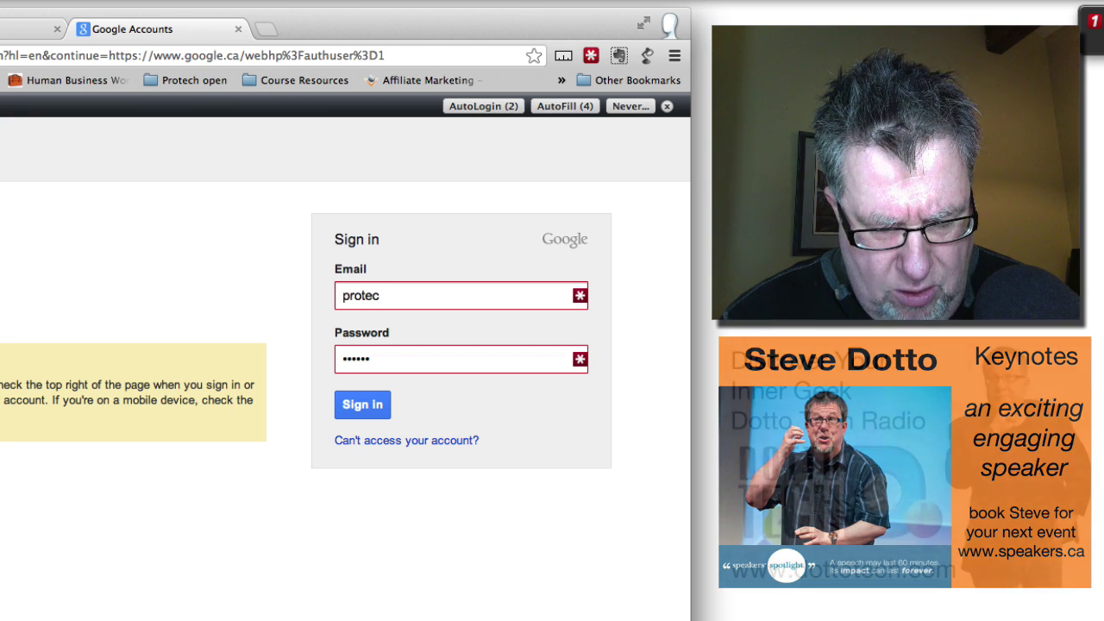
{"action": "type", "text": "htivity"}
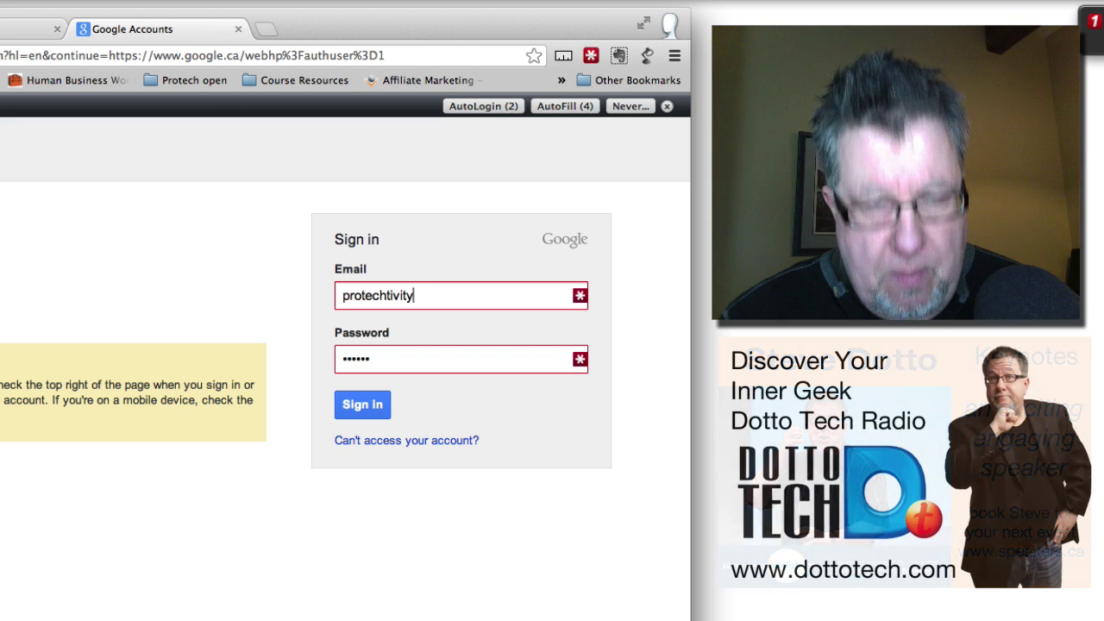
{"action": "key", "text": "Tab"}
{"action": "type", "text": "********"}
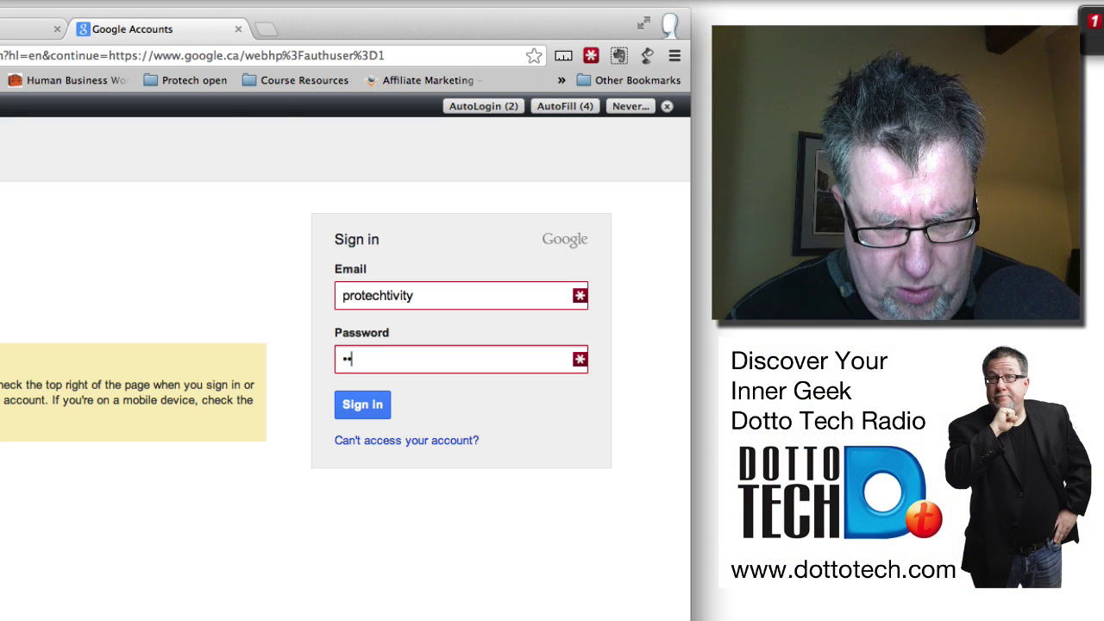
{"action": "key", "text": "Return"}
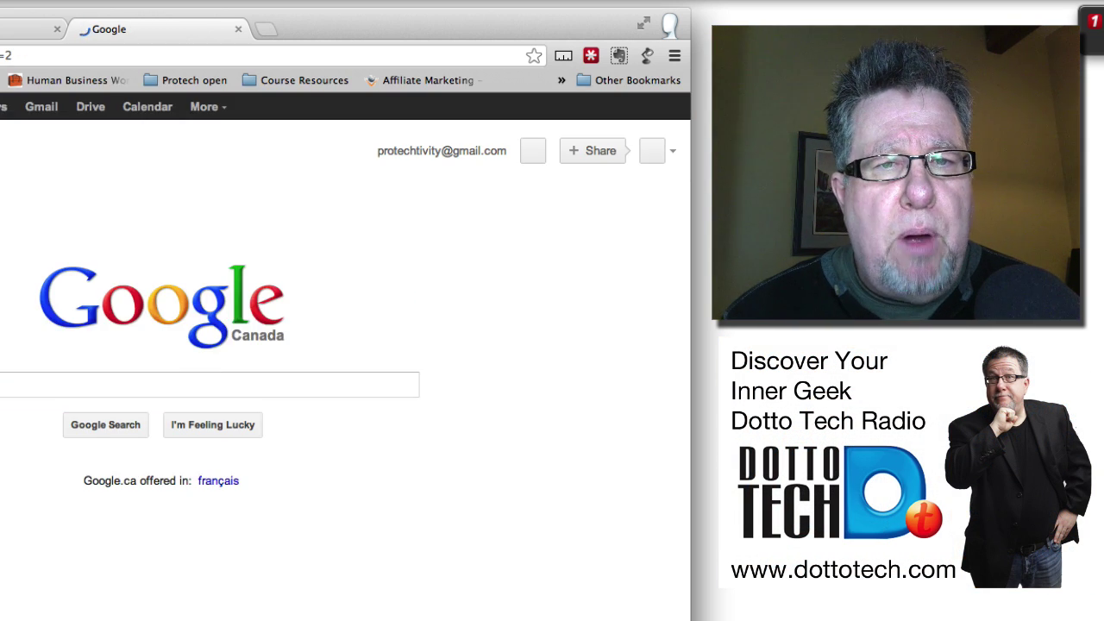
{"action": "left_click", "coordinate": [674, 152]}
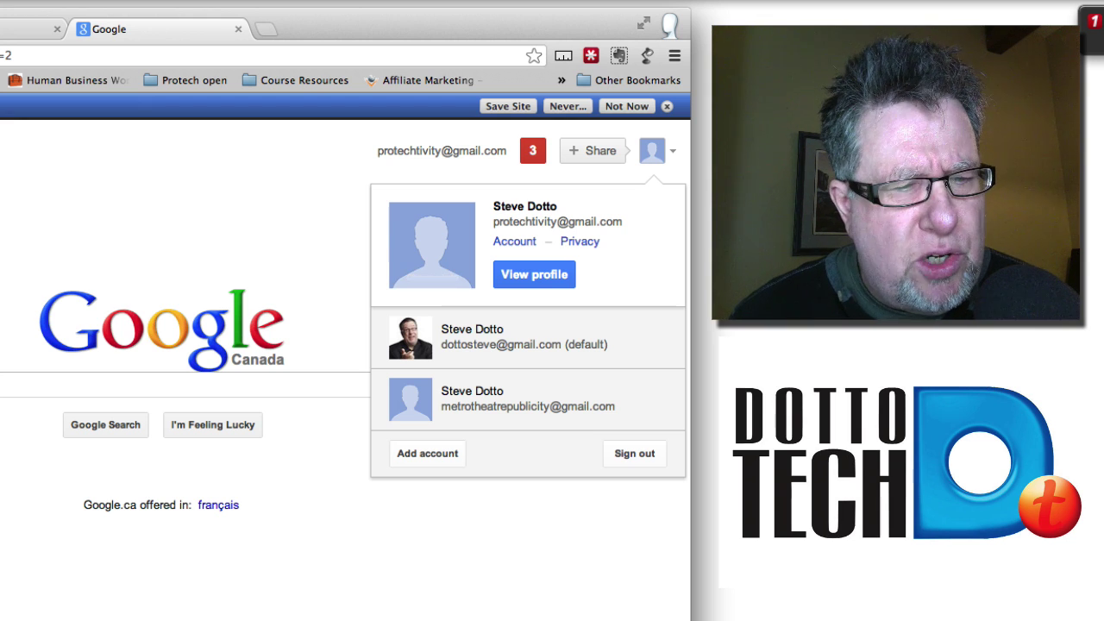
{"action": "left_click", "coordinate": [587, 592]}
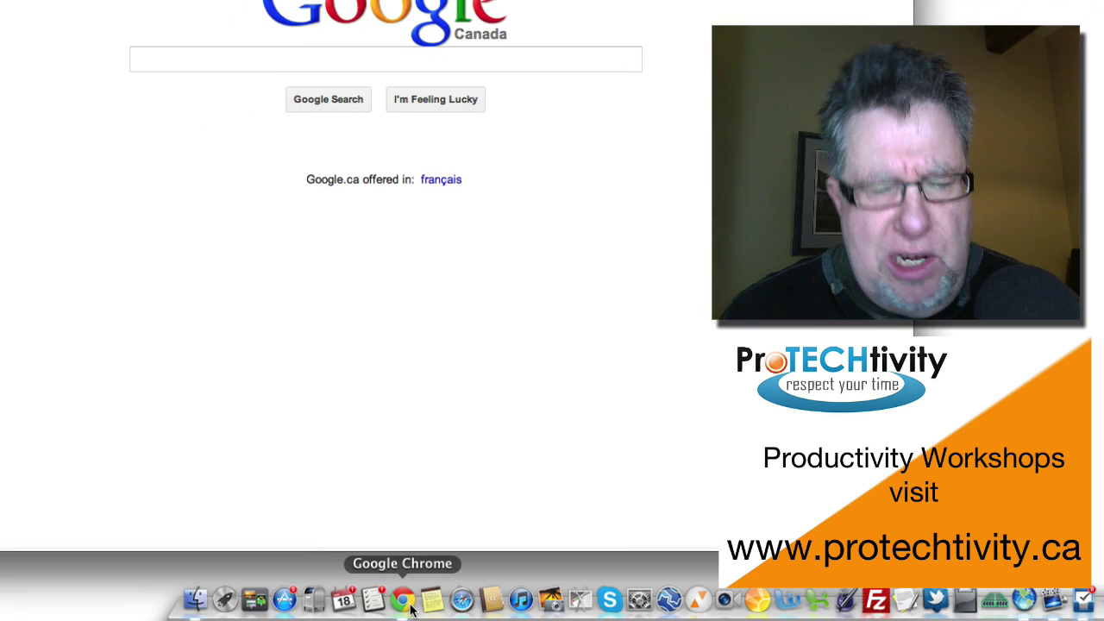
Open a New Incognito Window from Chrome's Dock icon menu.
{"action": "right_click", "coordinate": [409, 608]}
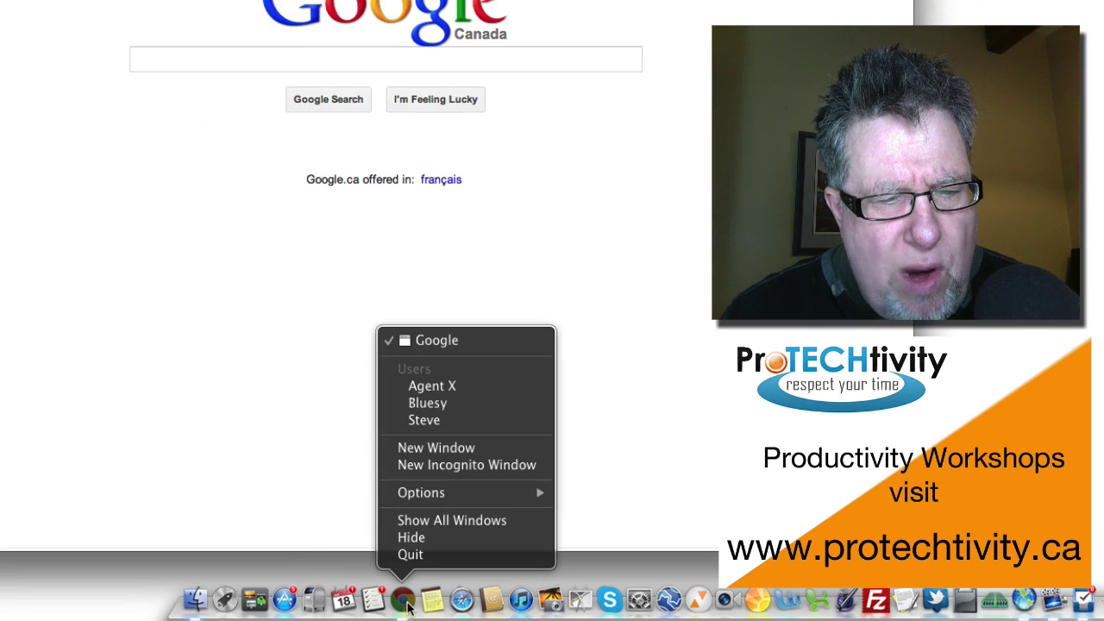
{"action": "left_click", "coordinate": [473, 466]}
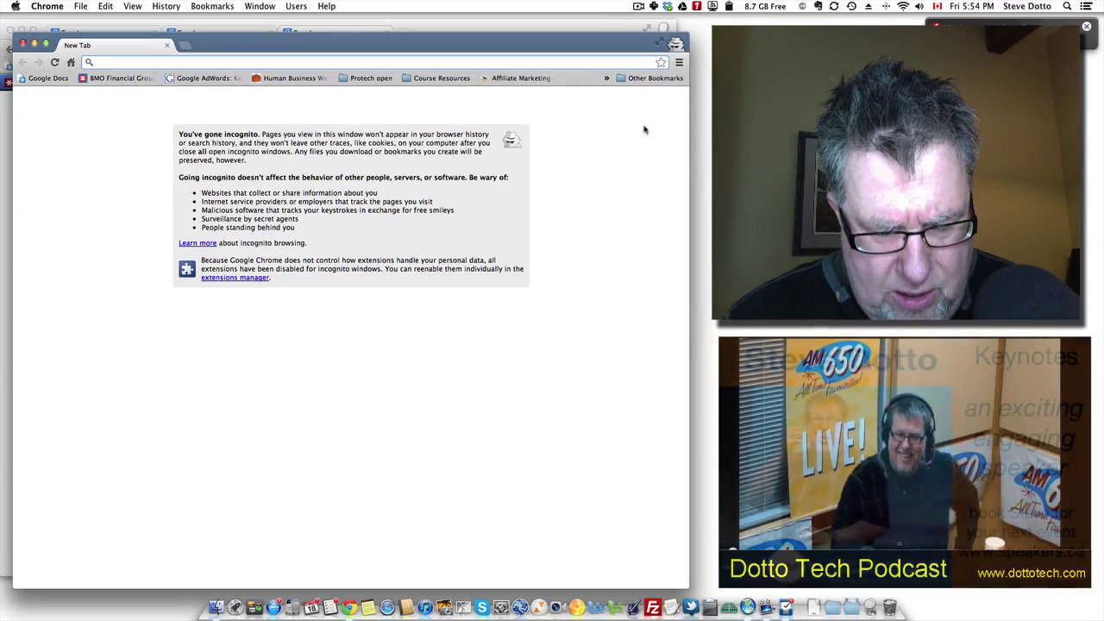
Load google.ca in the incognito window and go to its Google Accounts sign-in page.
{"action": "type", "text": "google.co"}
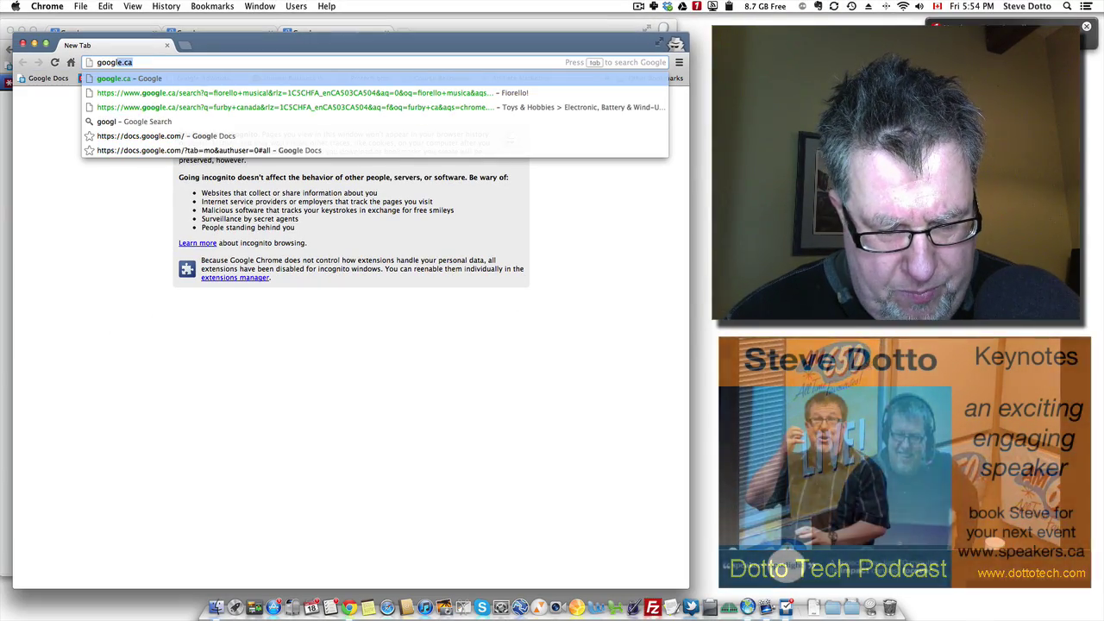
{"action": "key", "text": "BackSpace"}
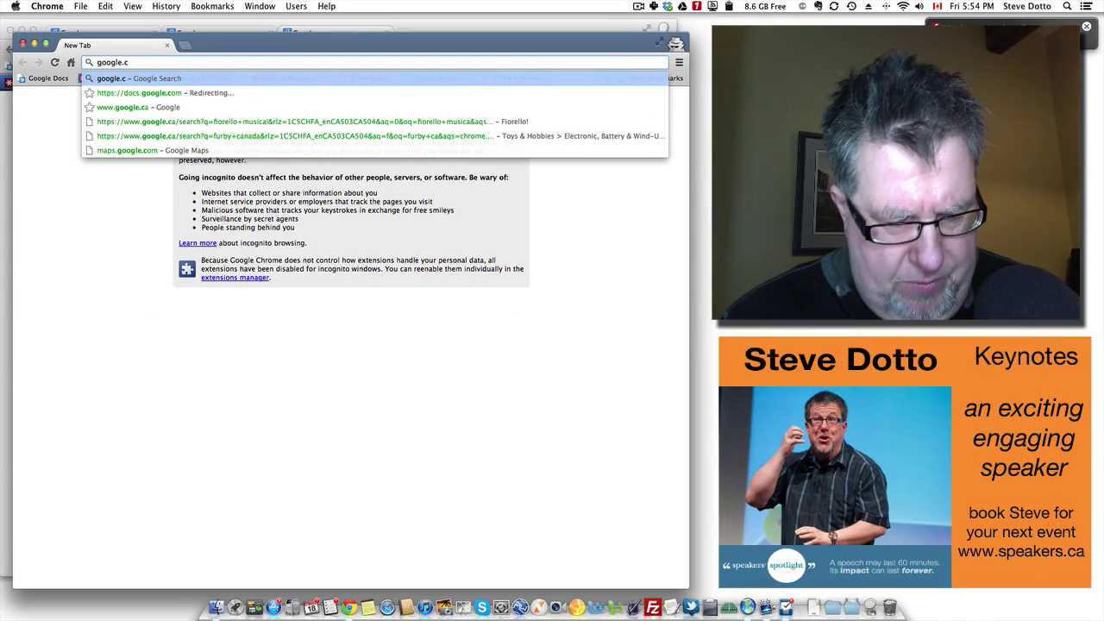
{"action": "type", "text": "a"}
{"action": "key", "text": "Return"}
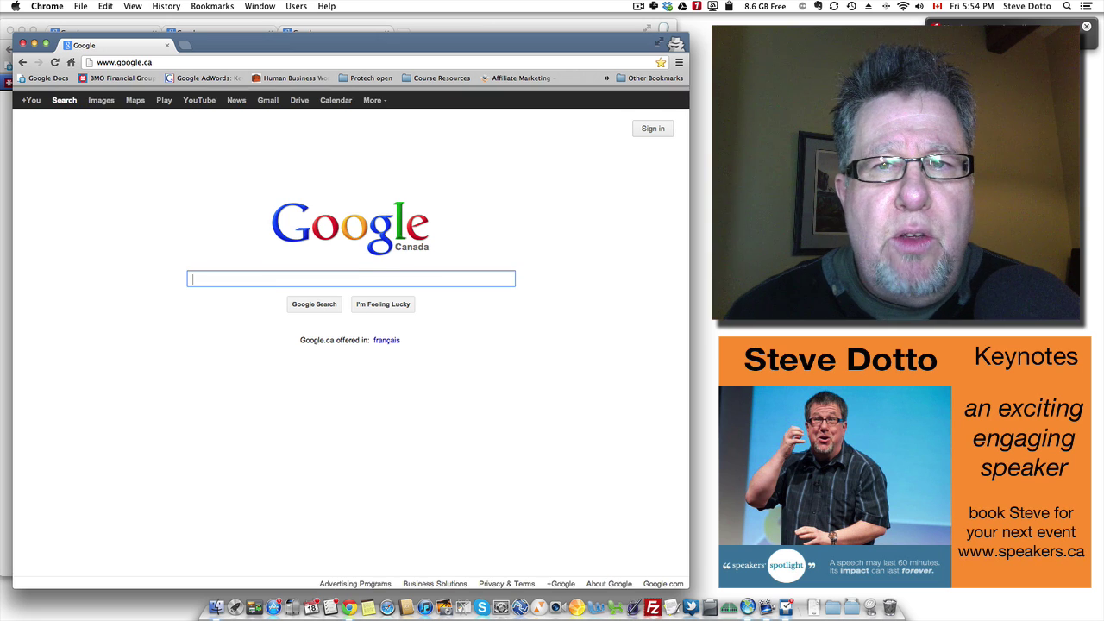
{"action": "left_click", "coordinate": [653, 124]}
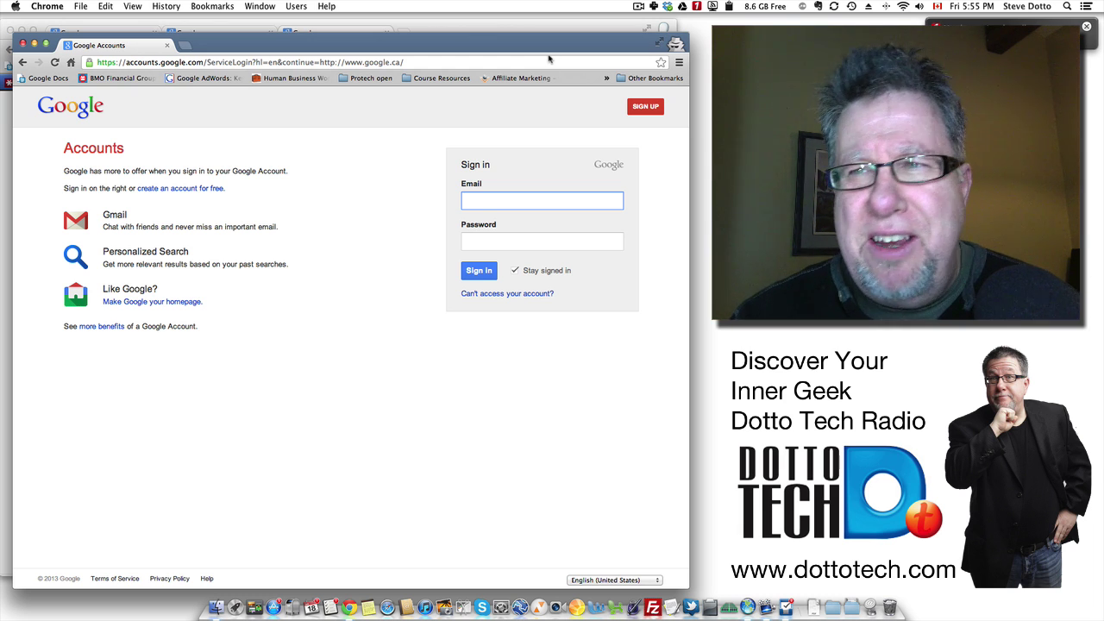
{"action": "left_click", "coordinate": [1067, 6]}
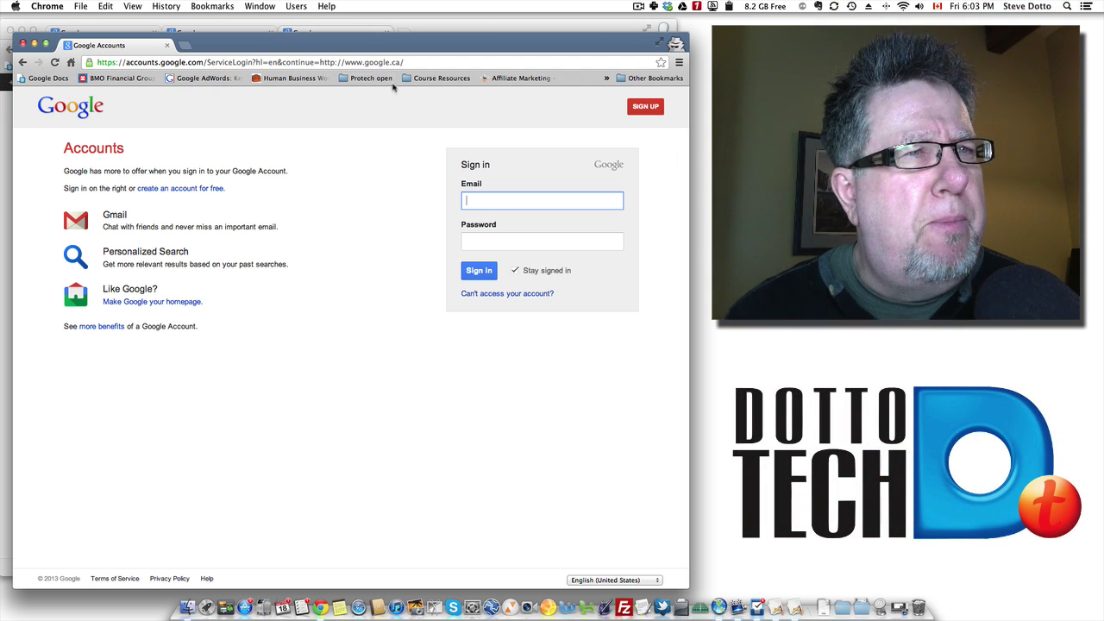
Load fluidapp.com in the regular three-tab Chrome window.
{"action": "left_click", "coordinate": [280, 62]}
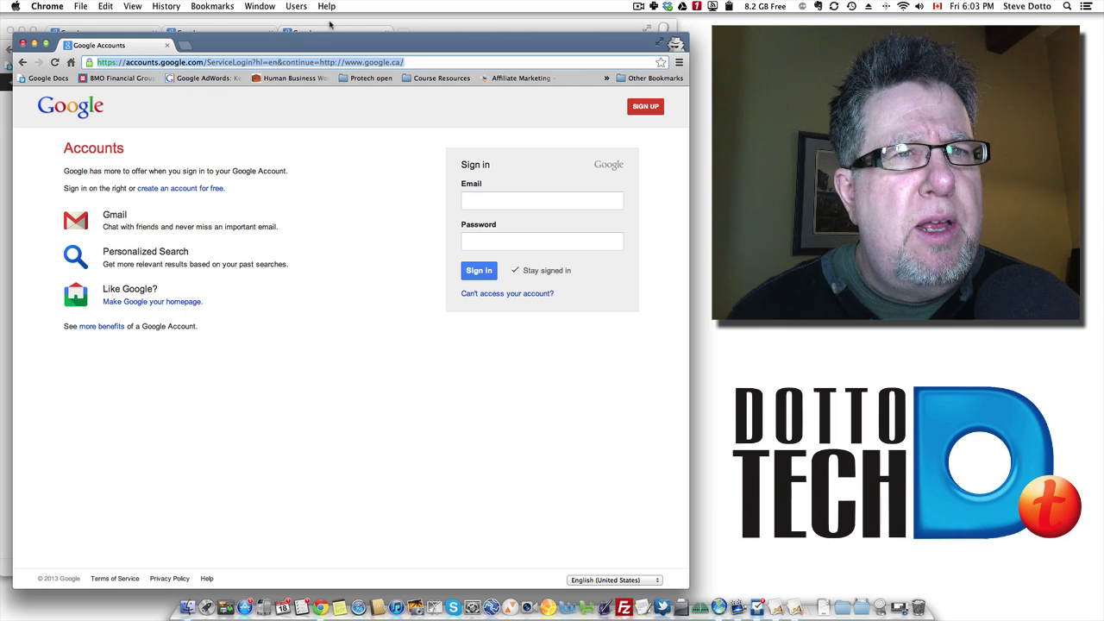
{"action": "left_click", "coordinate": [452, 32]}
{"action": "left_click", "coordinate": [335, 51]}
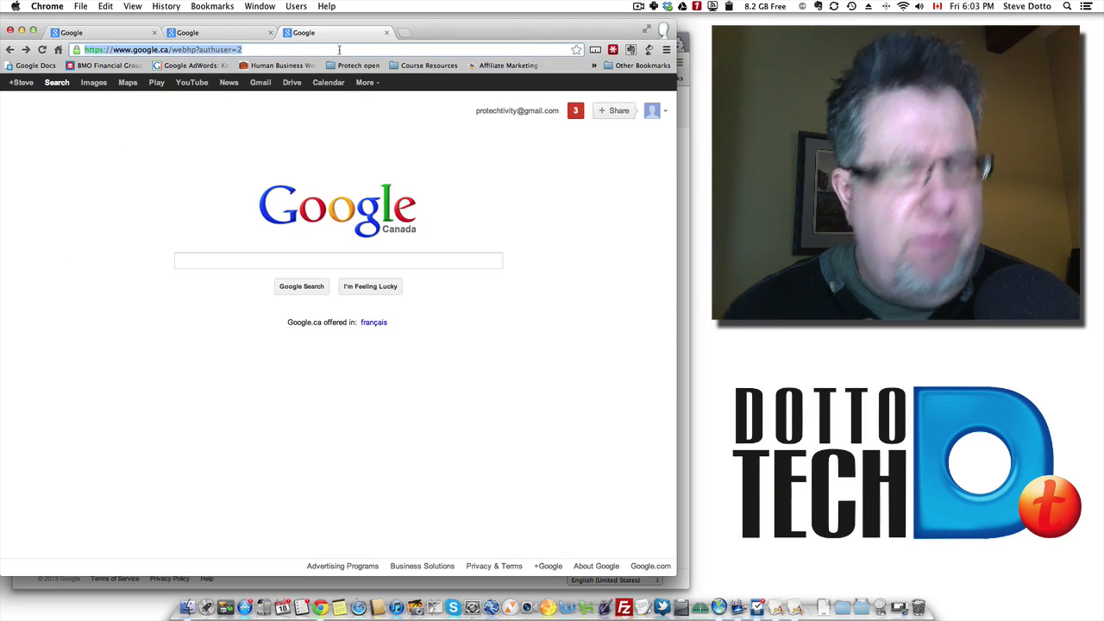
{"action": "type", "text": "flui"}
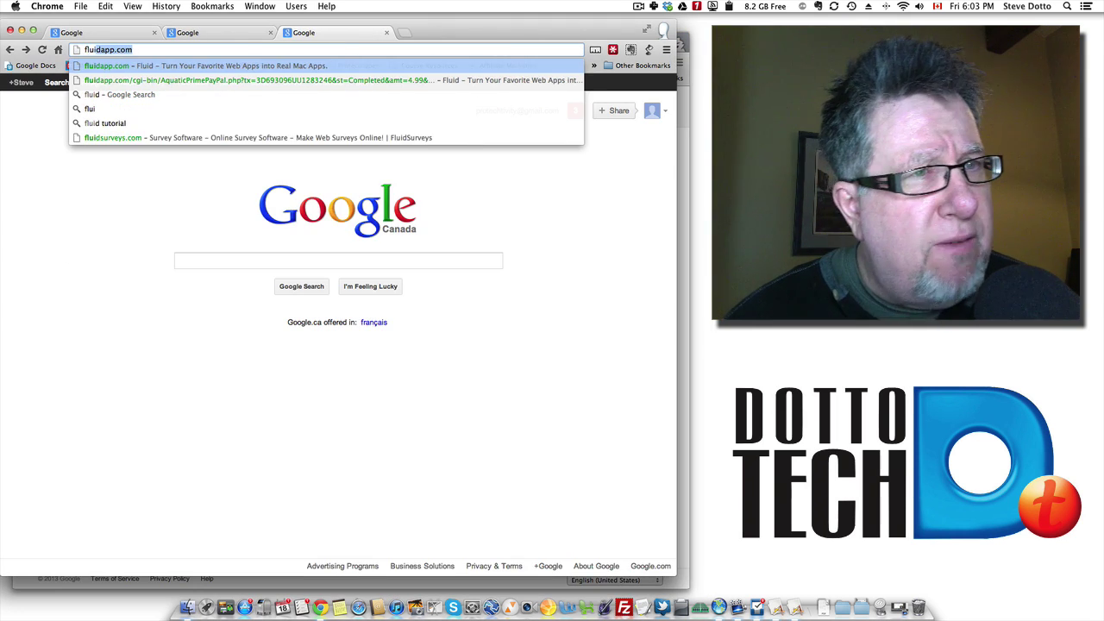
{"action": "key", "text": "Return"}
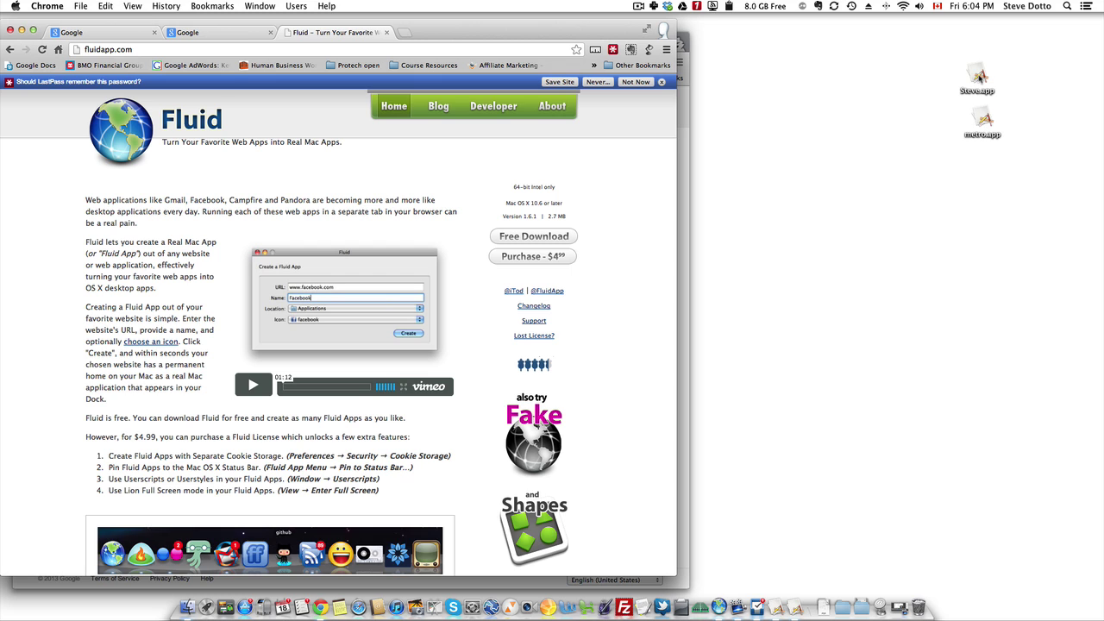
Launch Steve.app and minimize the Fluid-site and sign-in Chrome windows.
{"action": "double_click", "coordinate": [979, 76]}
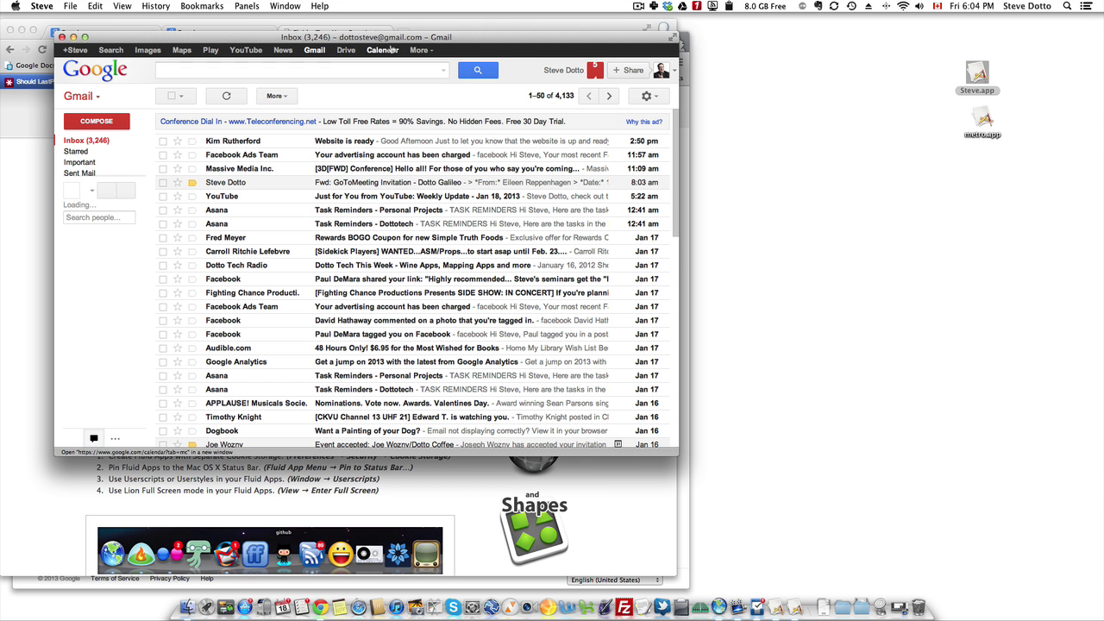
{"action": "left_click", "coordinate": [42, 35]}
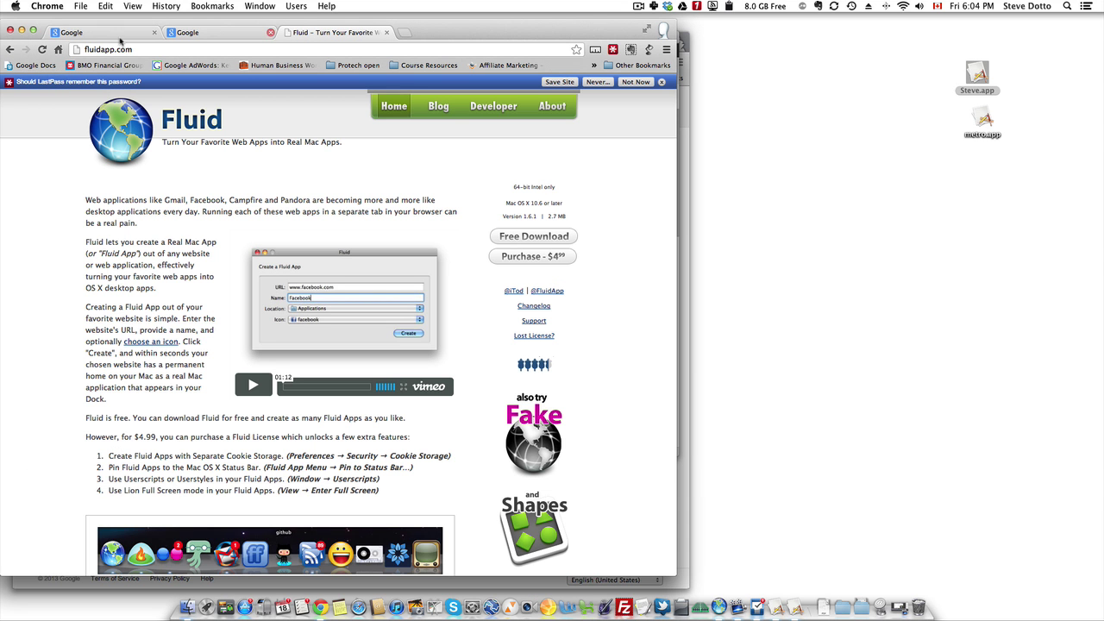
{"action": "left_click", "coordinate": [21, 31]}
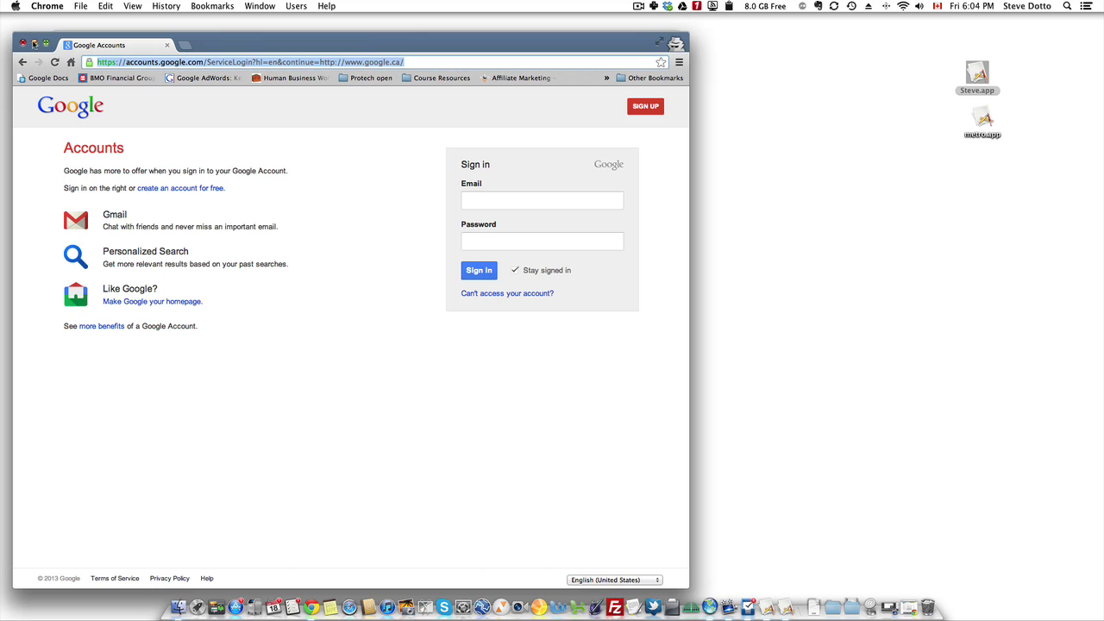
{"action": "left_click", "coordinate": [34, 43]}
Bring the Steve Gmail inbox window forward and nudge it up and left.
{"action": "left_click_drag", "start_coordinate": [266, 37], "coordinate": [242, 34]}
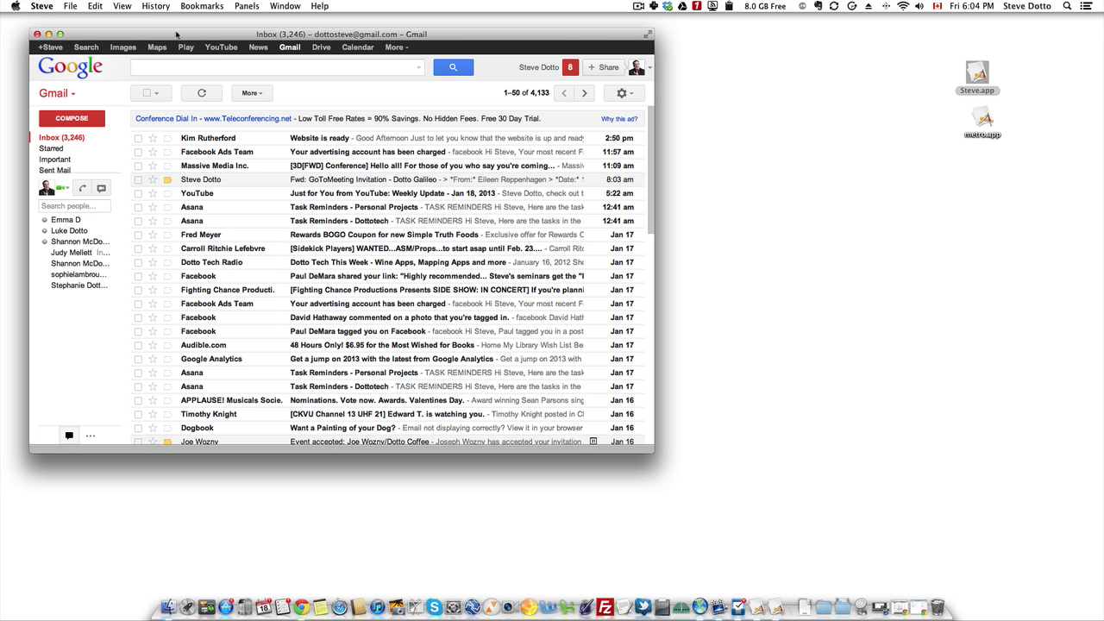
{"action": "left_click_drag", "start_coordinate": [179, 35], "coordinate": [175, 28]}
{"action": "left_click", "coordinate": [90, 6]}
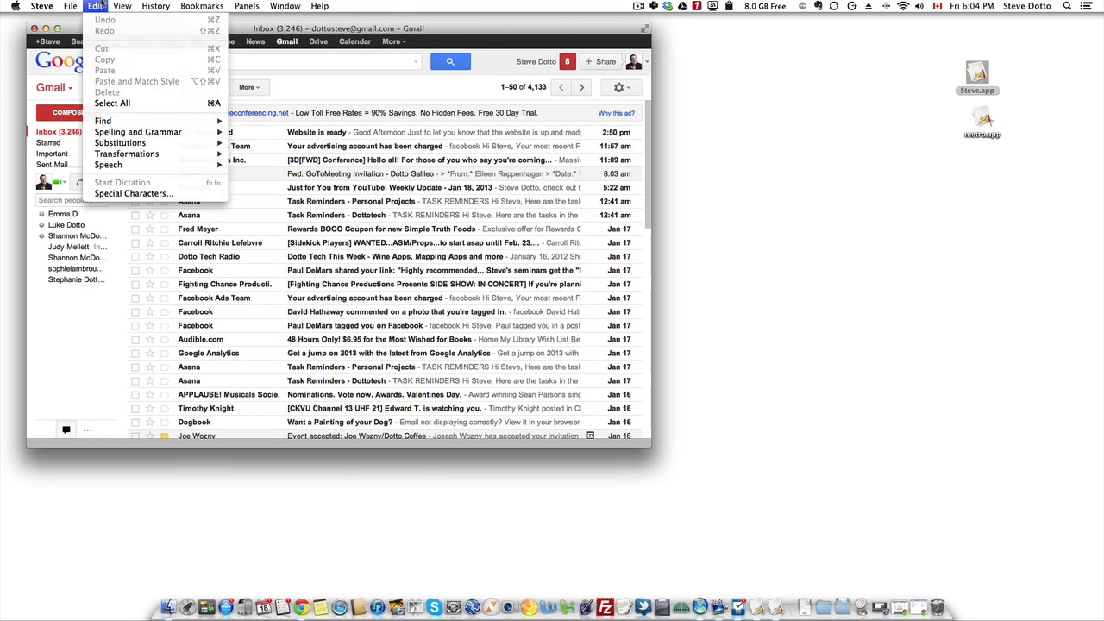
{"action": "left_click", "coordinate": [159, 37]}
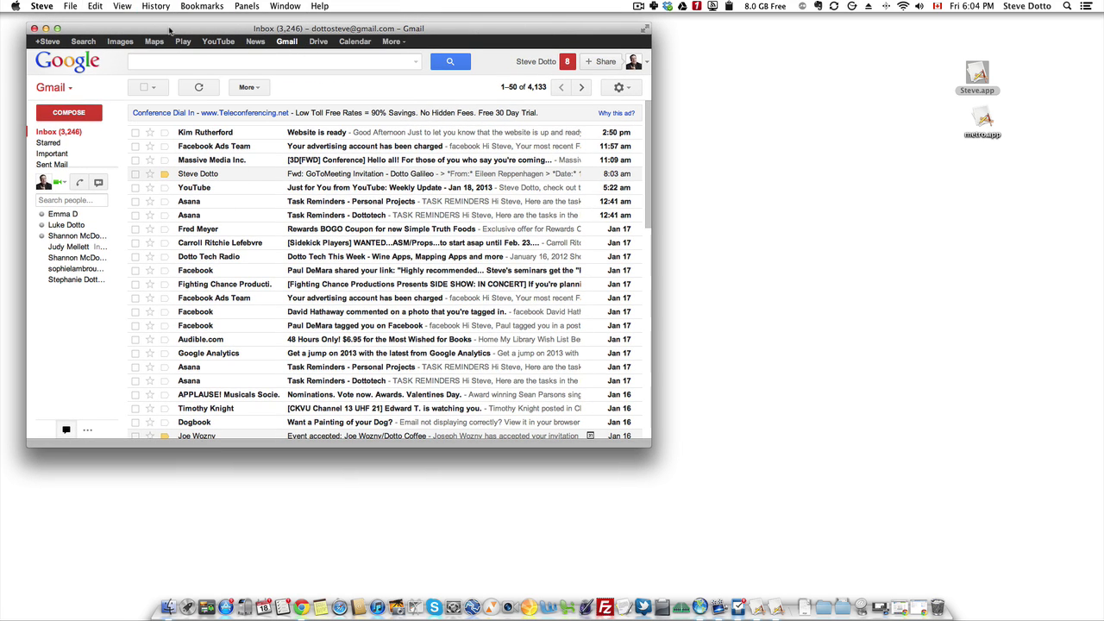
{"action": "left_click_drag", "start_coordinate": [159, 35], "coordinate": [159, 31]}
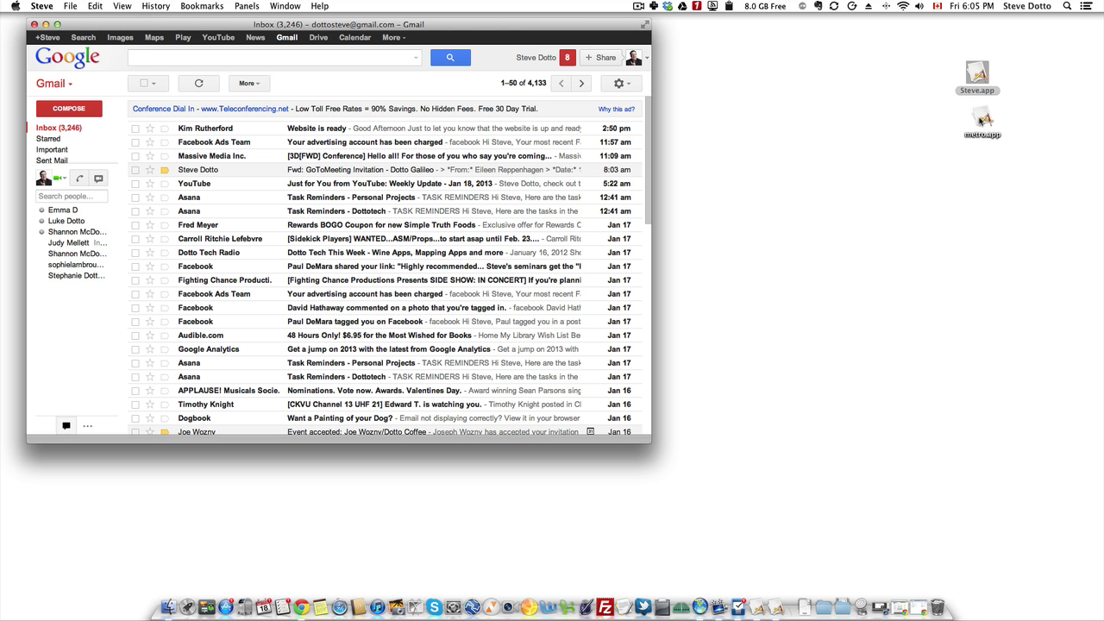
Launch metro.app and drag its Gmail inbox window below the first one.
{"action": "double_click", "coordinate": [983, 119]}
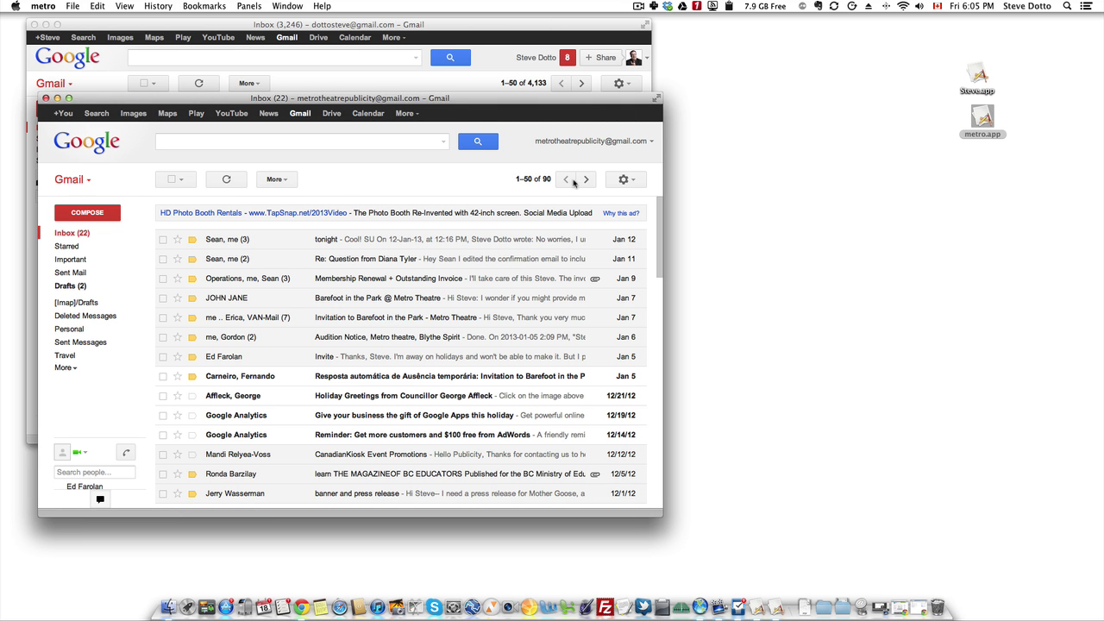
{"action": "left_click_drag", "start_coordinate": [569, 102], "coordinate": [565, 124]}
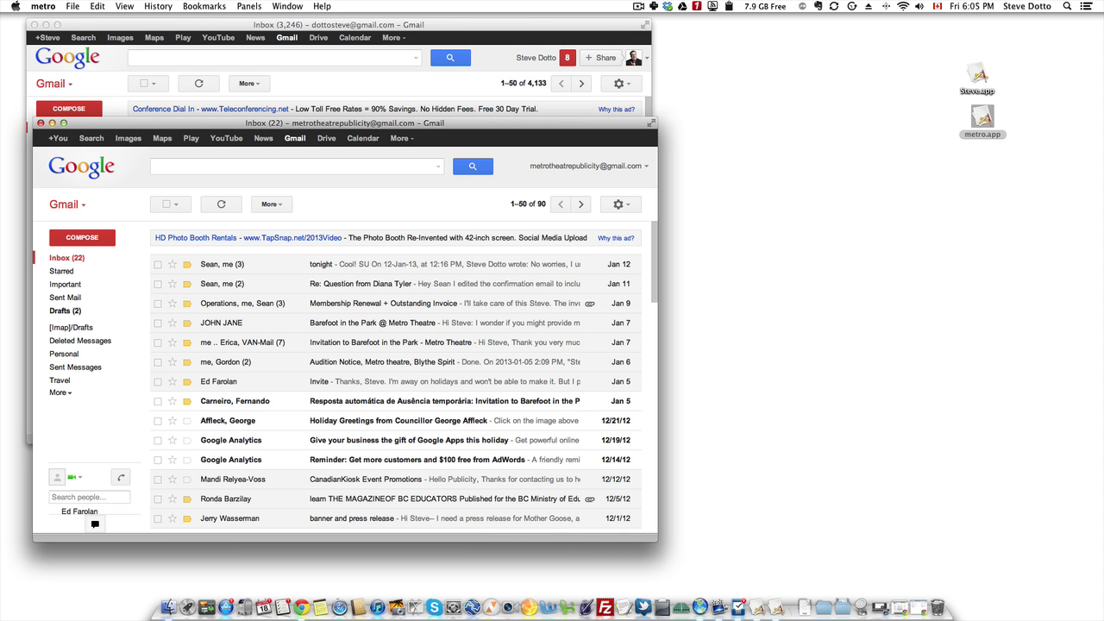
Bring up Fluid's Create a Fluid App form and move it up and left.
{"action": "key", "text": "super+n"}
{"action": "key", "text": "super+w"}
{"action": "key", "text": "super+Tab"}
{"action": "left_click_drag", "start_coordinate": [894, 300], "coordinate": [707, 131]}
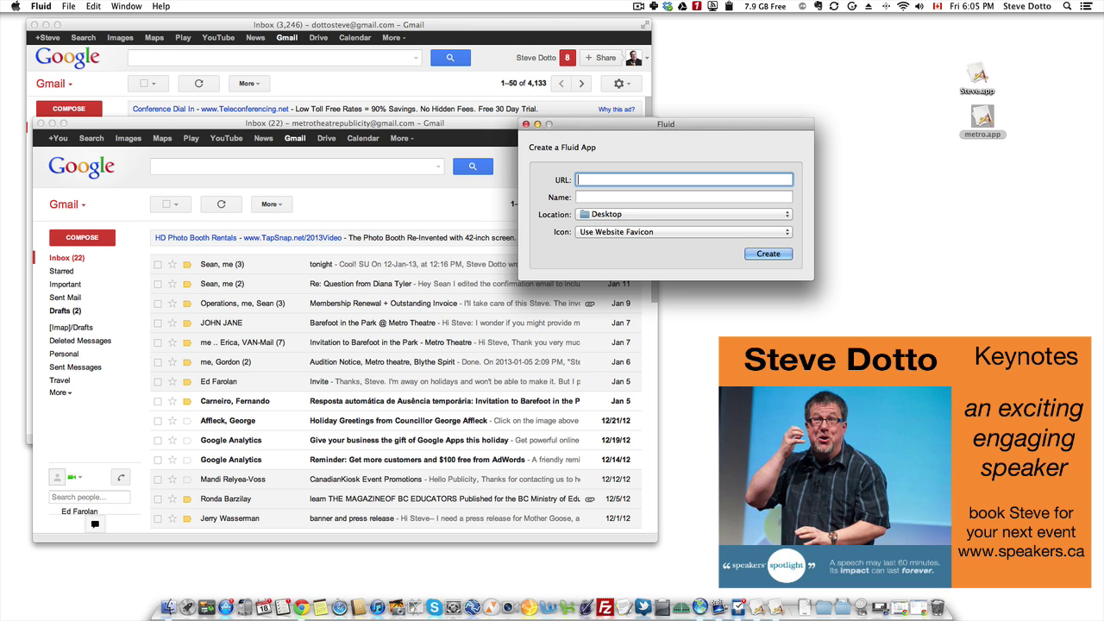
{"action": "type", "text": "Http://gmail.com"}
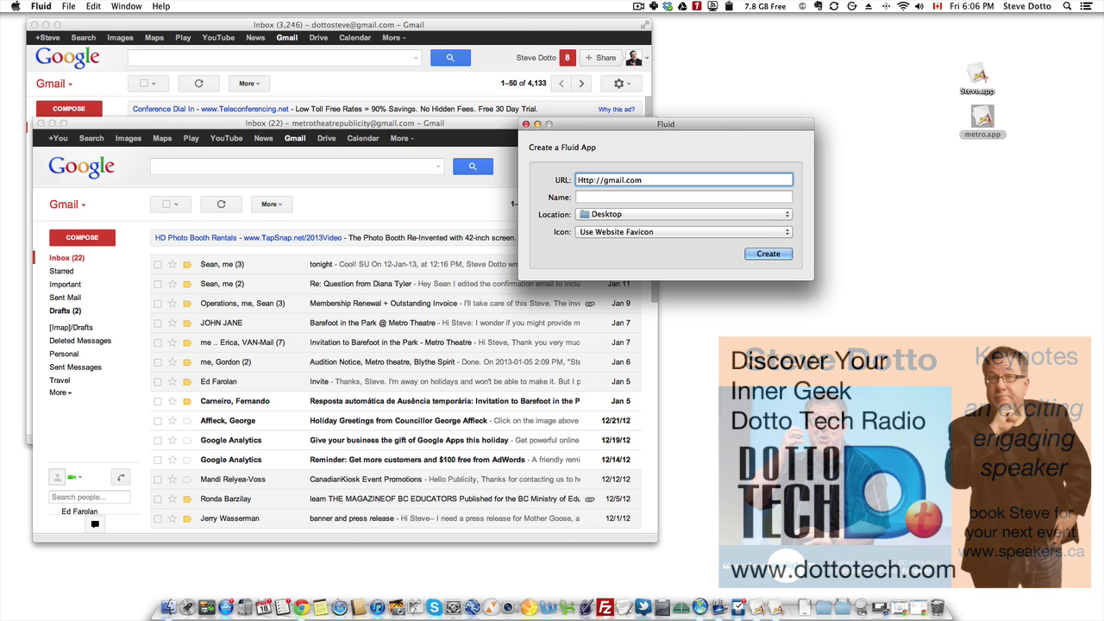
{"action": "left_click", "coordinate": [597, 197]}
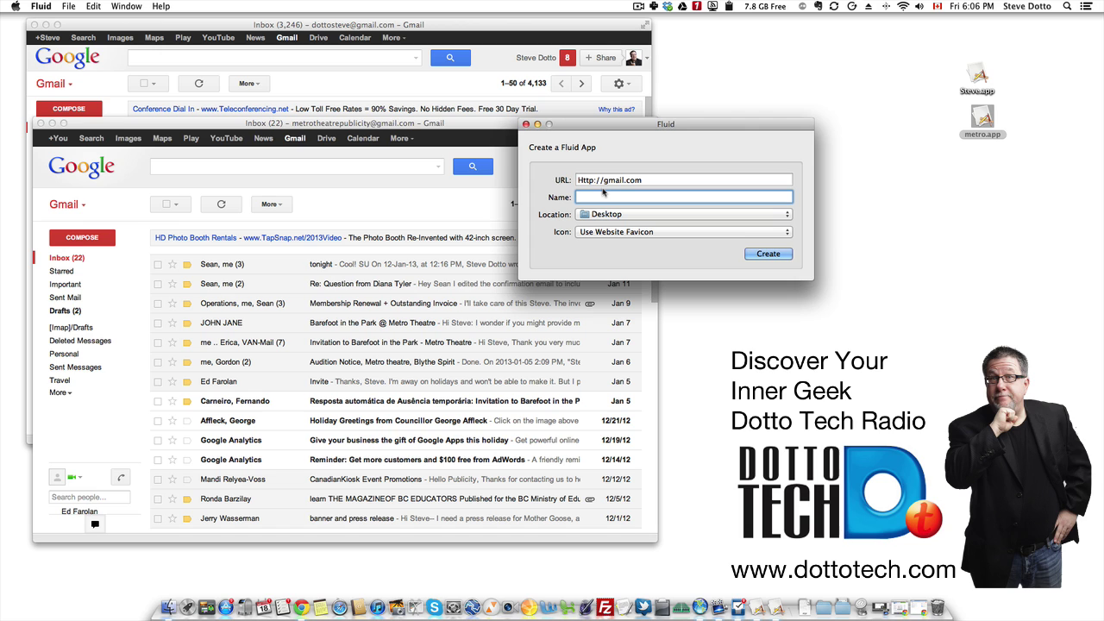
{"action": "type", "text": "other"}
{"action": "key", "text": "Return"}
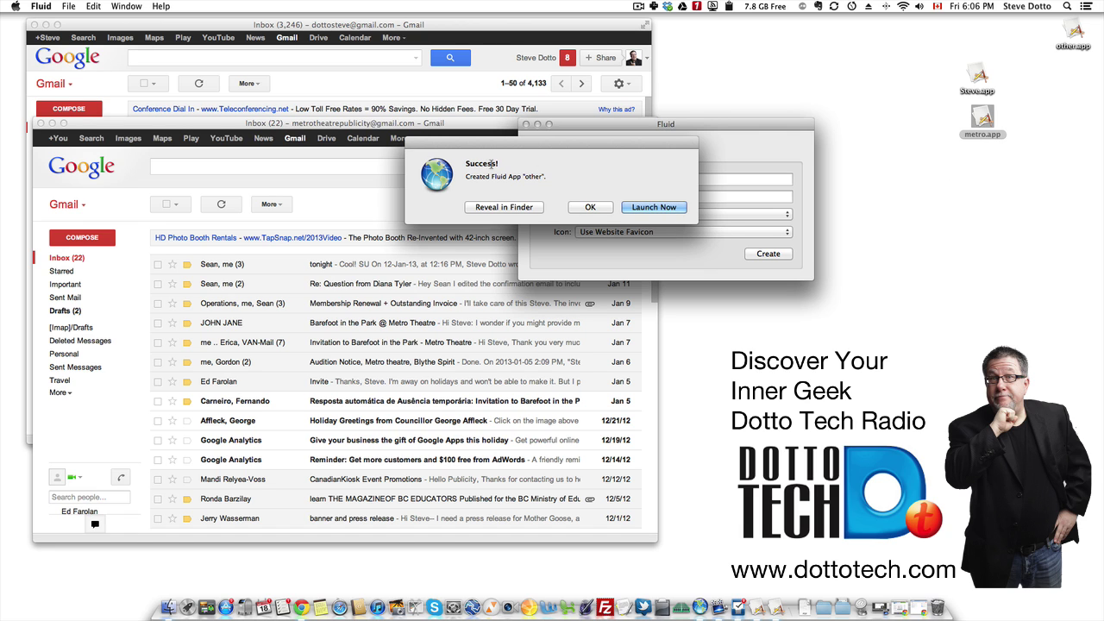
Dismiss the Success message, reposition other.app and the form, and launch other.app.
{"action": "left_click", "coordinate": [594, 209]}
{"action": "left_click_drag", "start_coordinate": [1084, 34], "coordinate": [731, 57]}
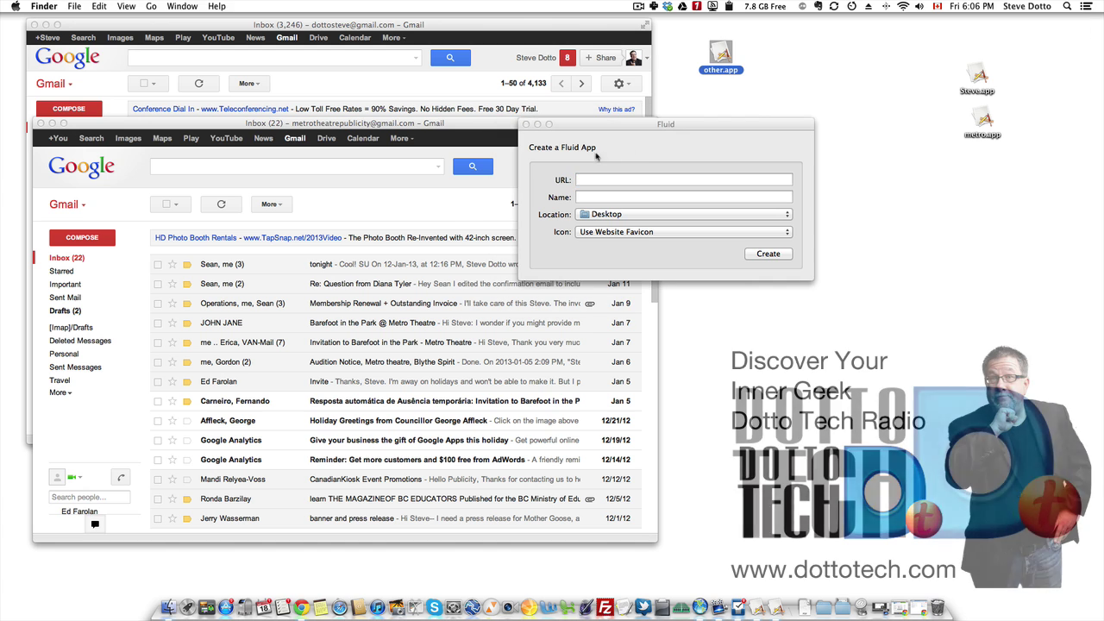
{"action": "left_click_drag", "start_coordinate": [566, 123], "coordinate": [812, 240]}
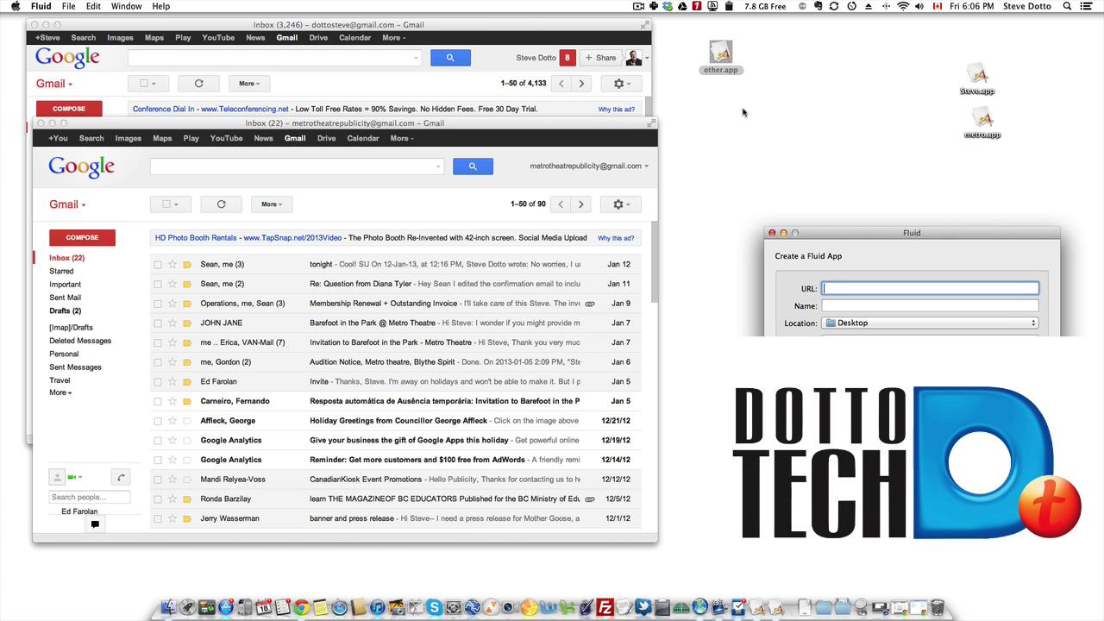
{"action": "left_click", "coordinate": [721, 54]}
{"action": "double_click", "coordinate": [721, 53]}
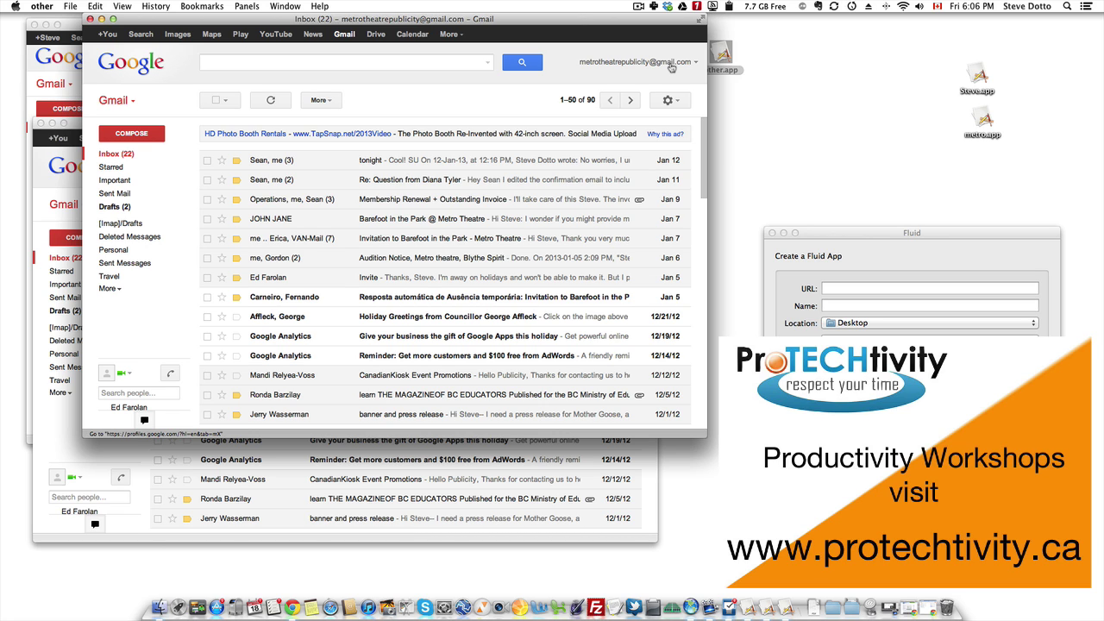
Sign out of the second account and log in with the third account's username and password.
{"action": "left_click", "coordinate": [694, 64]}
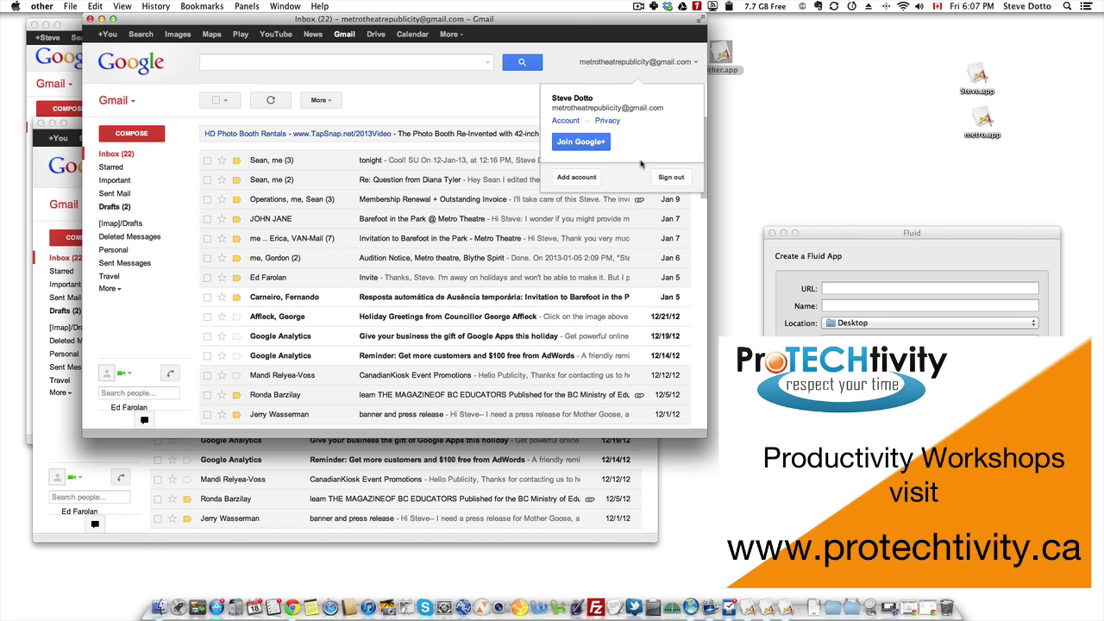
{"action": "left_click", "coordinate": [672, 177]}
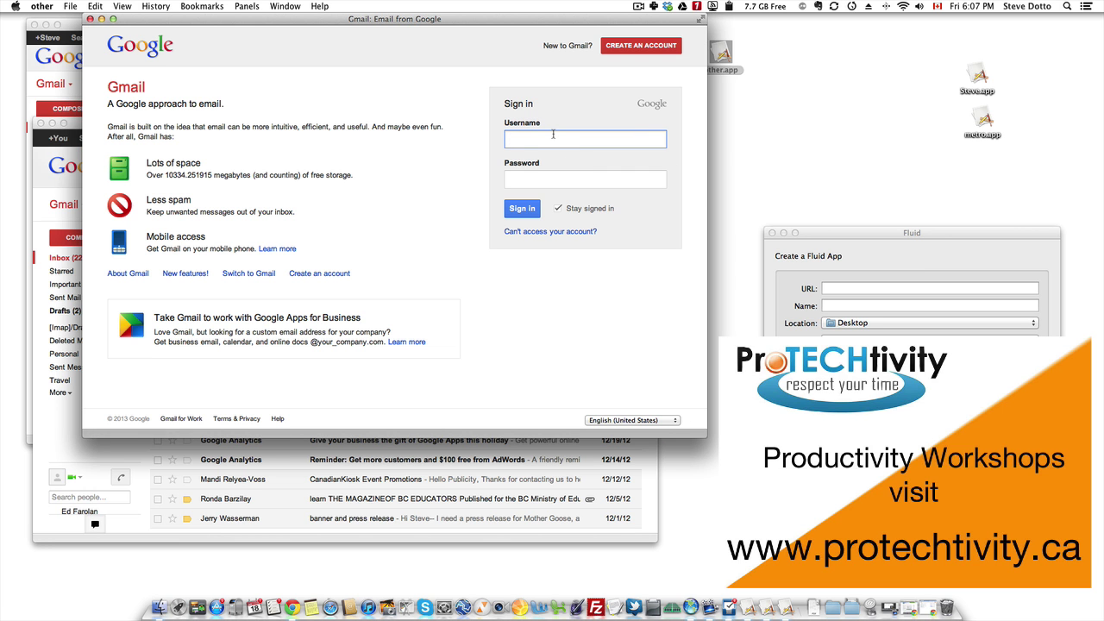
{"action": "type", "text": "pro"}
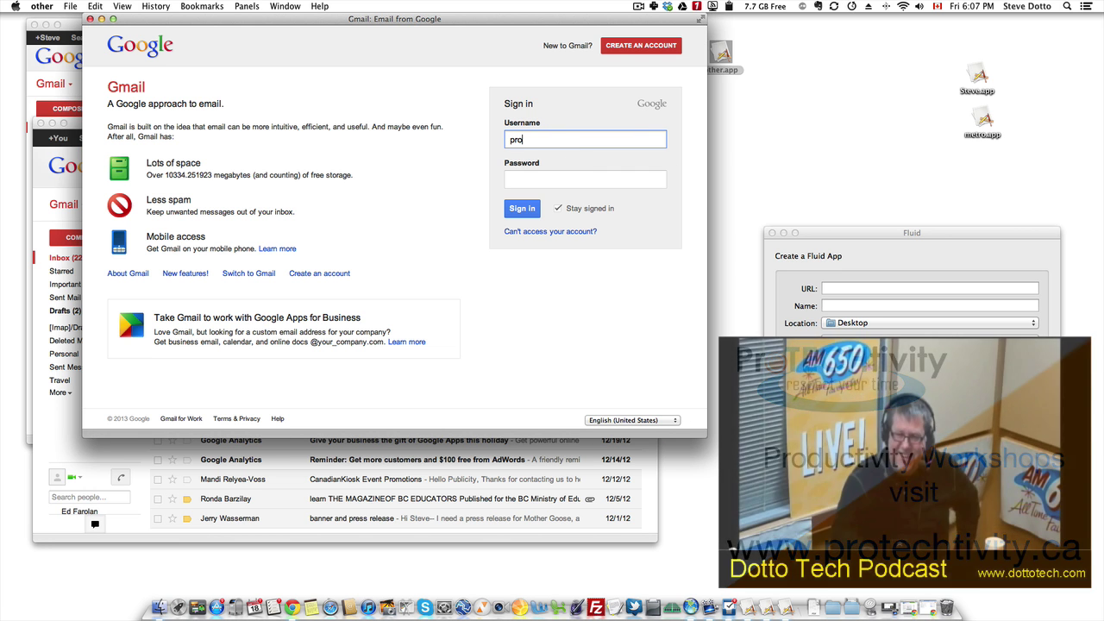
{"action": "type", "text": "tec"}
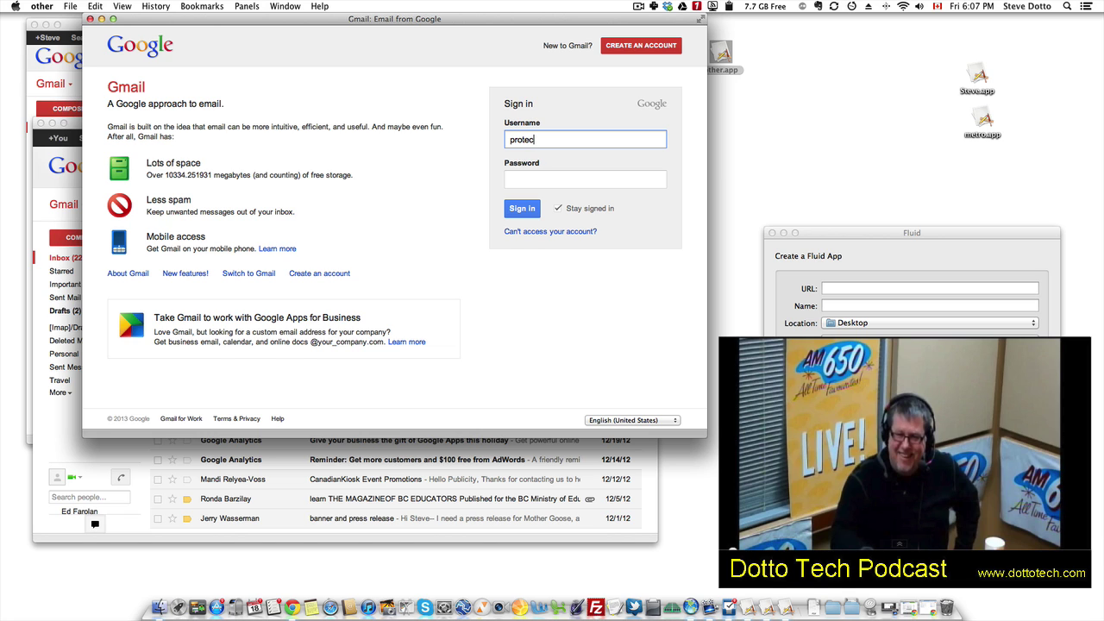
{"action": "type", "text": "htiviy"}
{"action": "key", "text": "Tab"}
{"action": "type", "text": "•••••"}
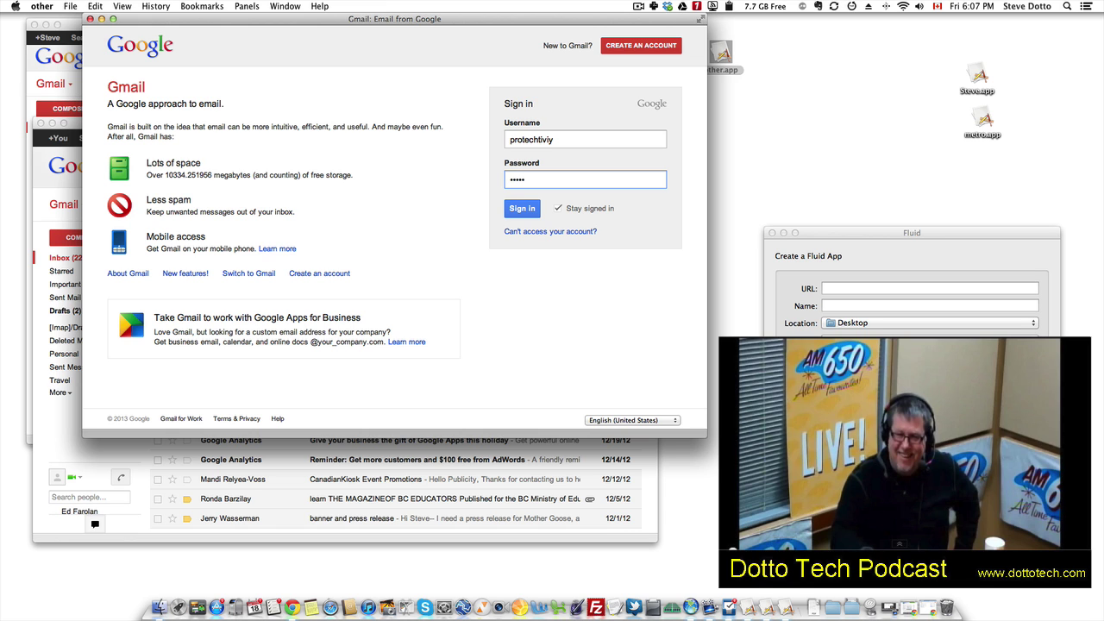
{"action": "key", "text": "Return"}
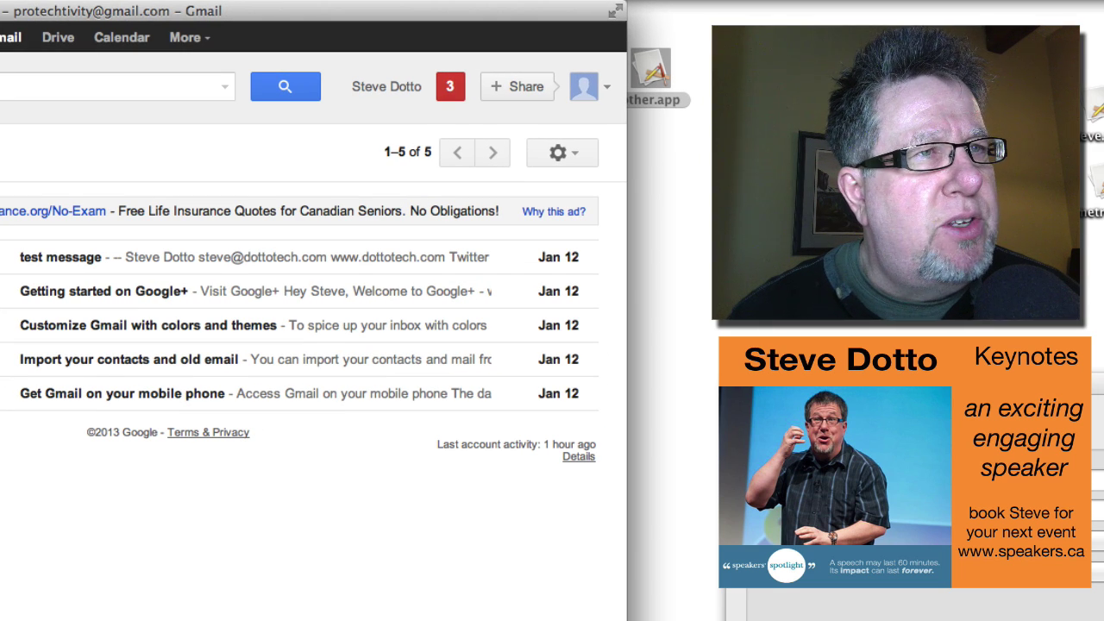
Set this Fluid Gmail app's Security preference Cookie Storage to 'Separate from Safari', then close Preferences.
{"action": "key", "text": "super+comma"}
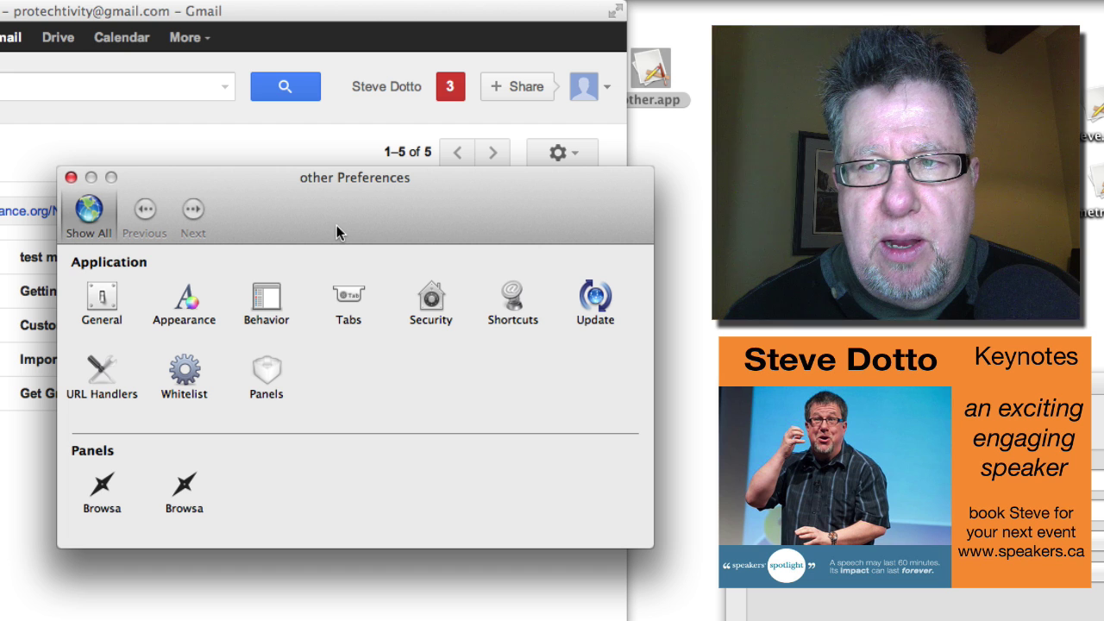
{"action": "left_click", "coordinate": [432, 302]}
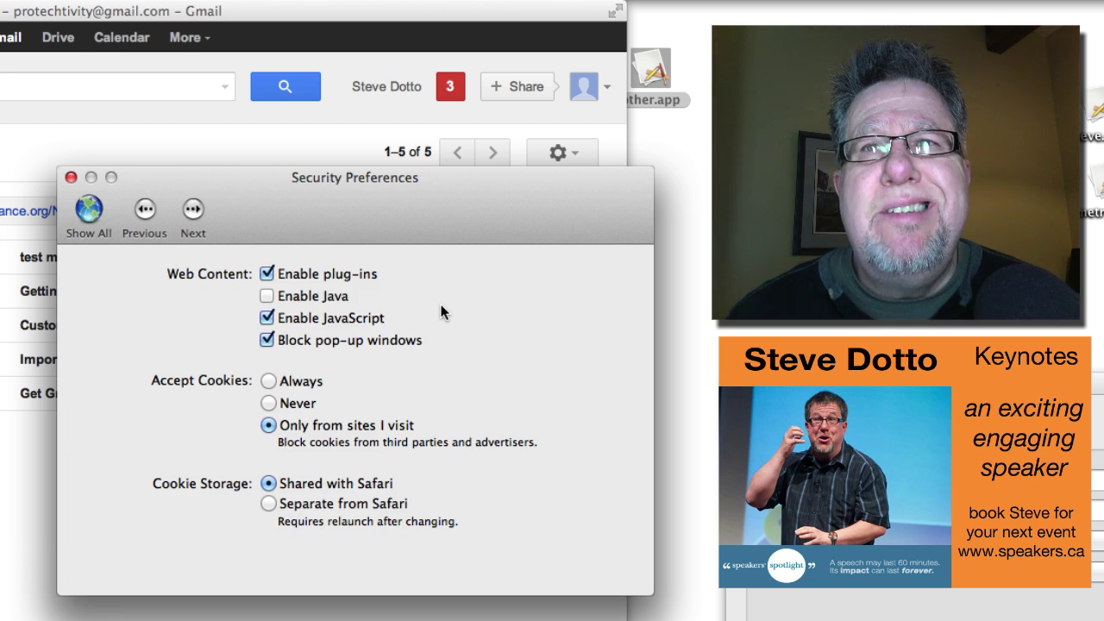
{"action": "left_click", "coordinate": [268, 503]}
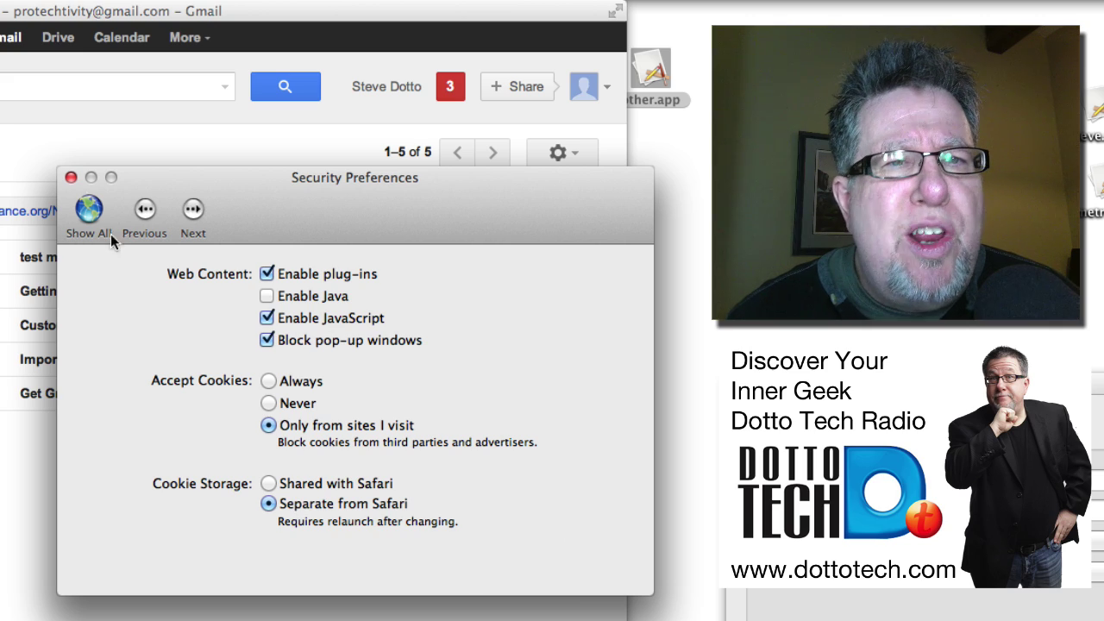
{"action": "left_click", "coordinate": [71, 177]}
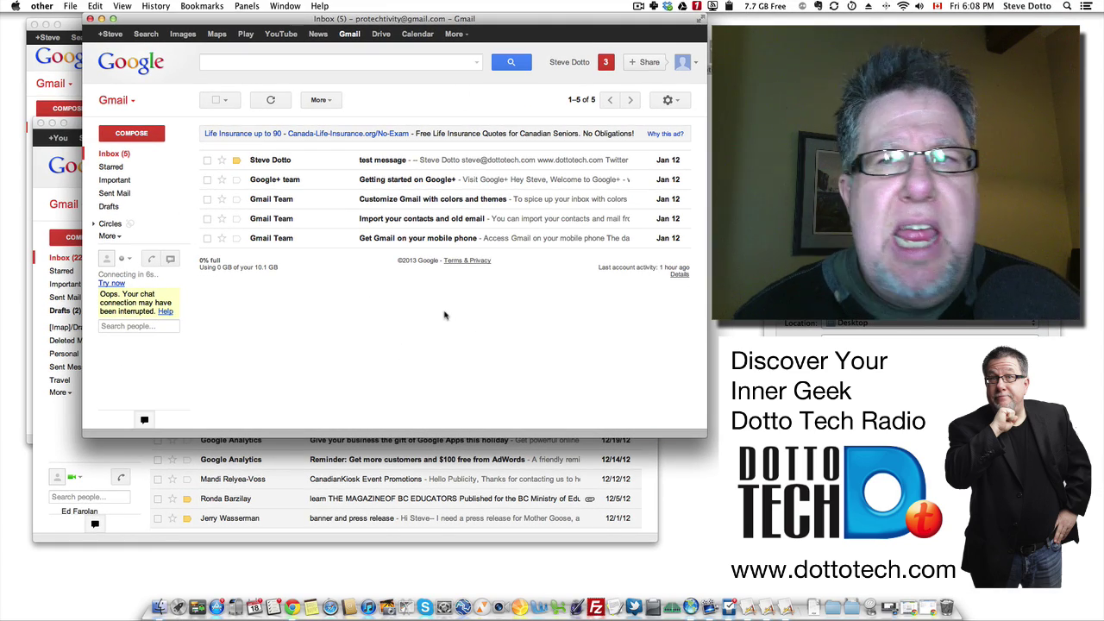
{"action": "left_click_drag", "start_coordinate": [631, 21], "coordinate": [616, 22]}
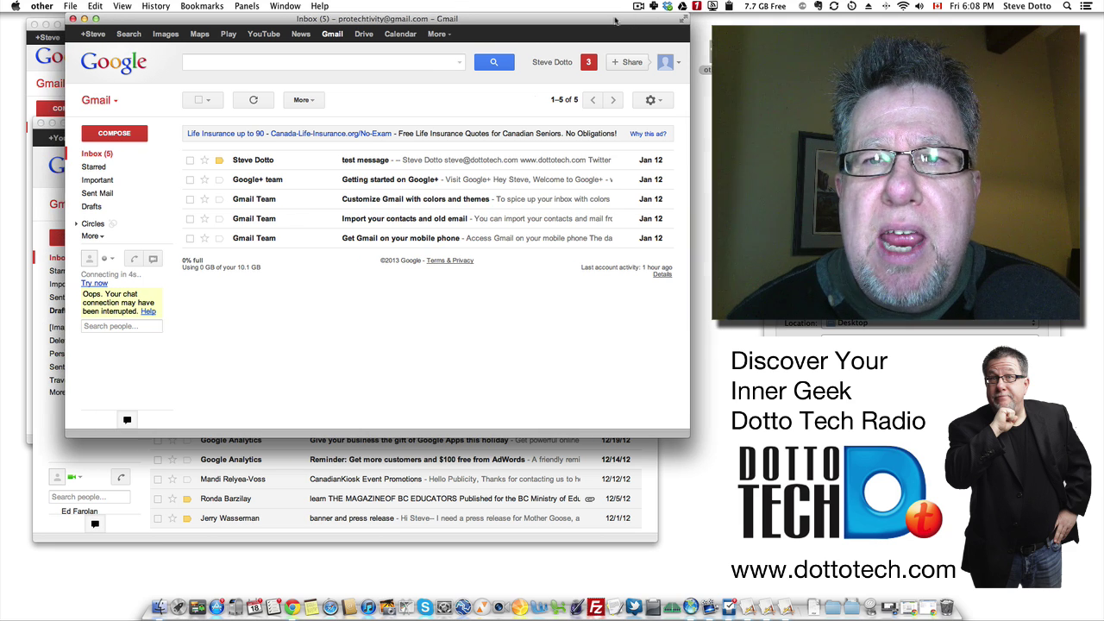